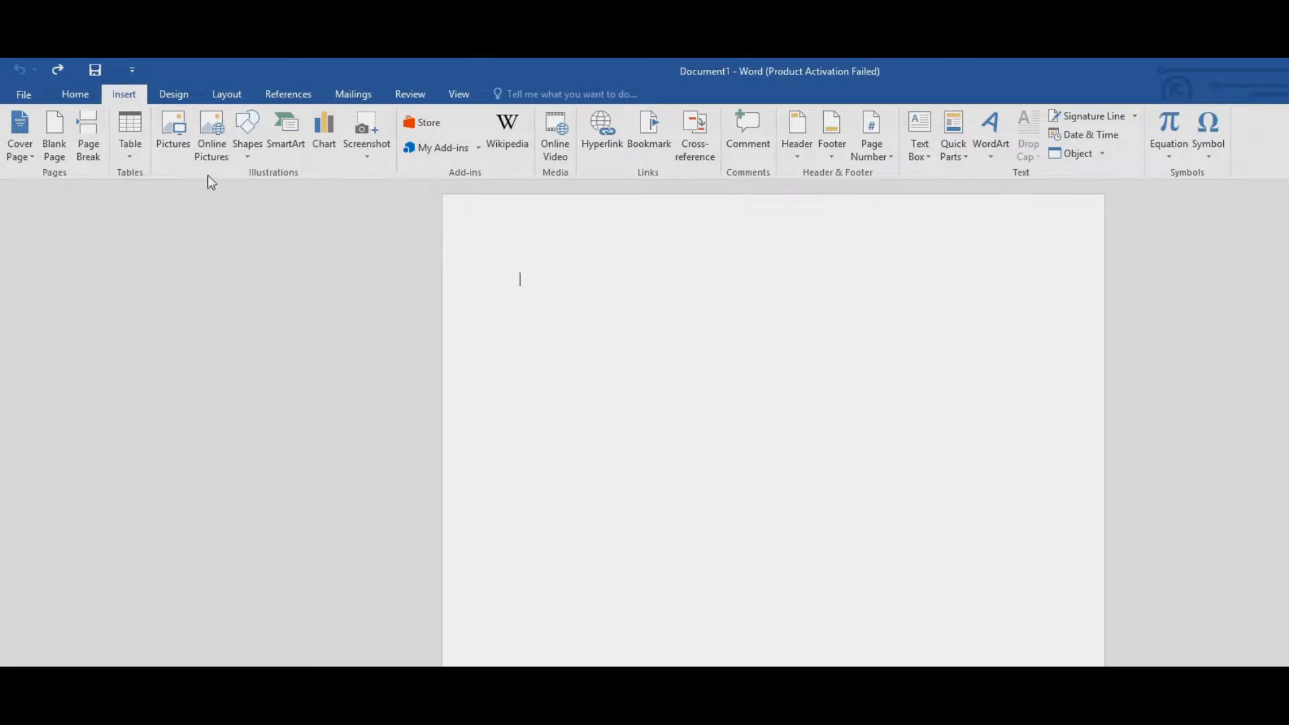
# - Search Bing's online pictures for "harddrive"
pyautogui.click(211, 143)
pyautogui.moveTo(652, 258); pyautogui.dragTo(621, 257)
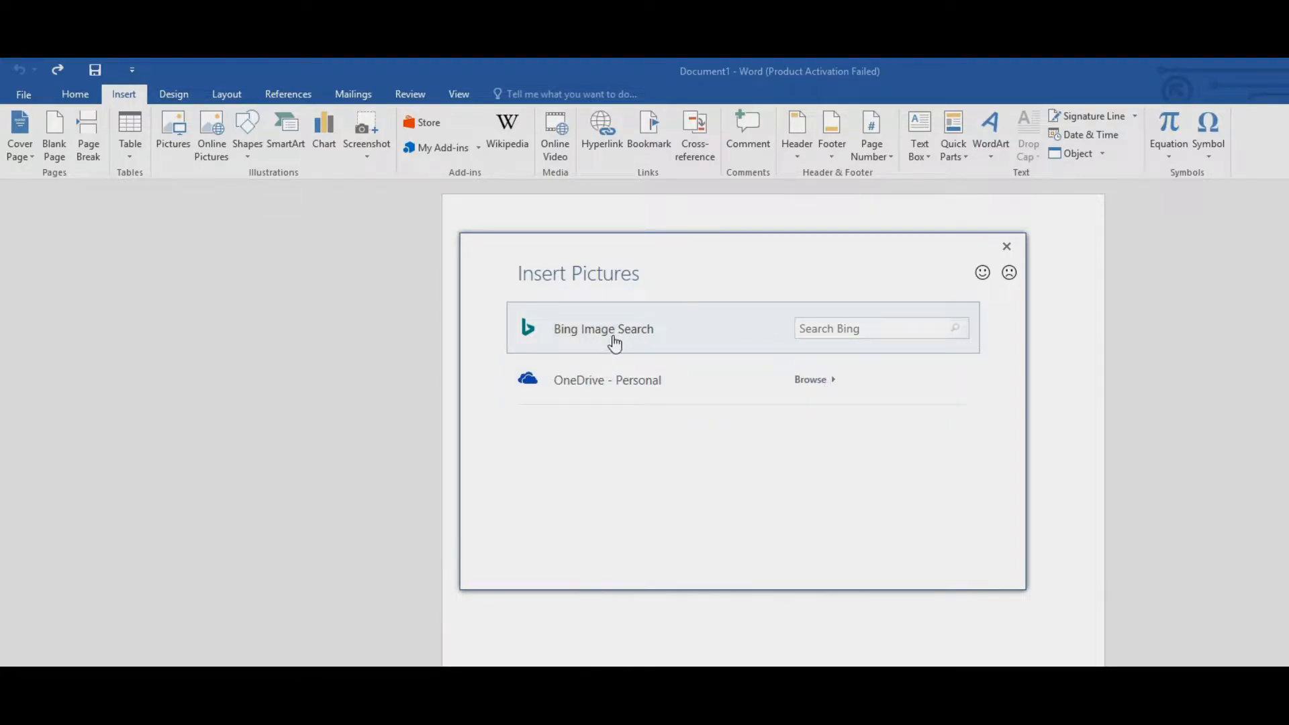
pyautogui.click(836, 326)
pyautogui.click(757, 342)
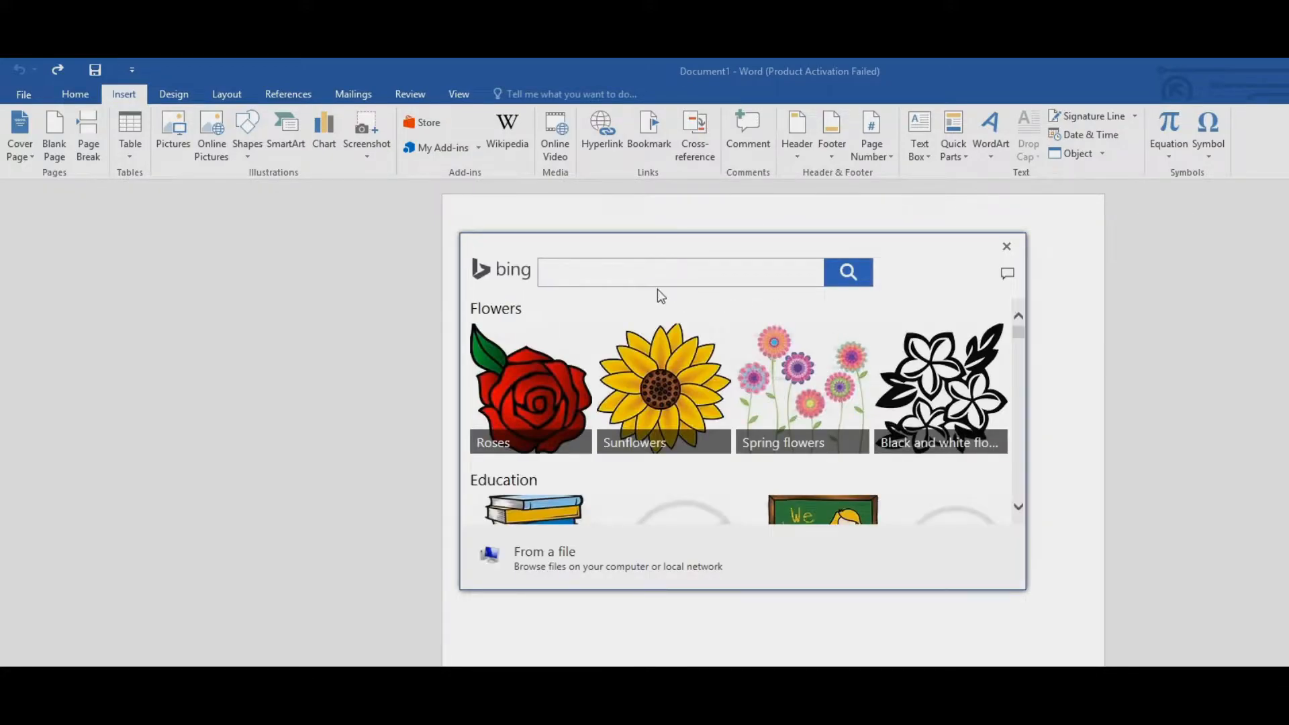
pyautogui.click(567, 273)
pyautogui.write('harddrive')
pyautogui.click(851, 275)
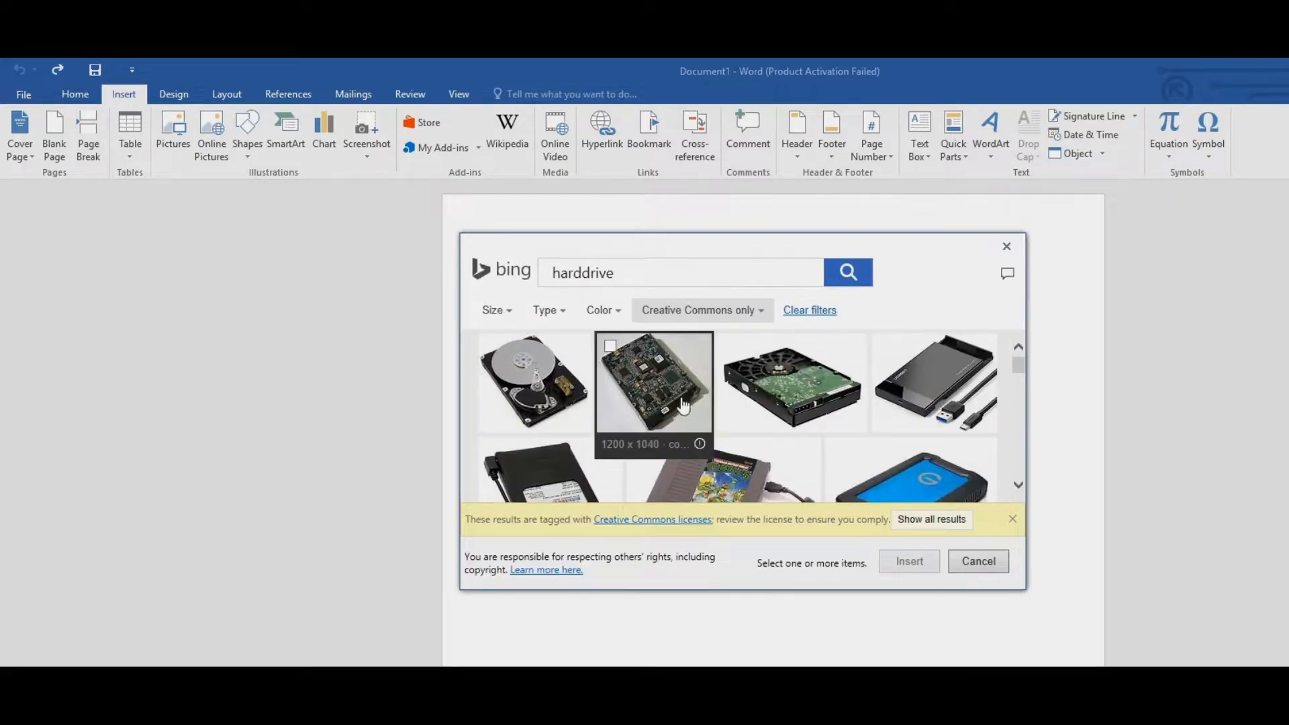
pyautogui.click(775, 394)
pyautogui.click(938, 388)
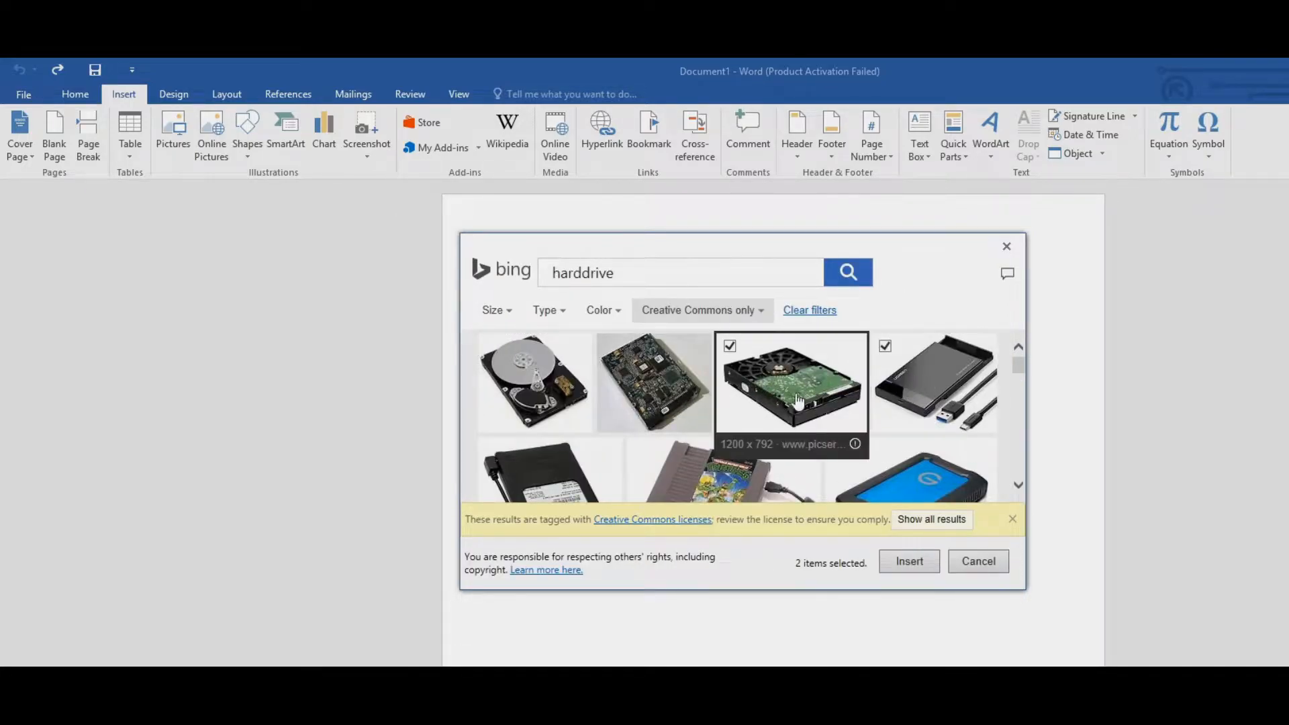
pyautogui.click(785, 402)
pyautogui.click(886, 347)
pyautogui.click(667, 390)
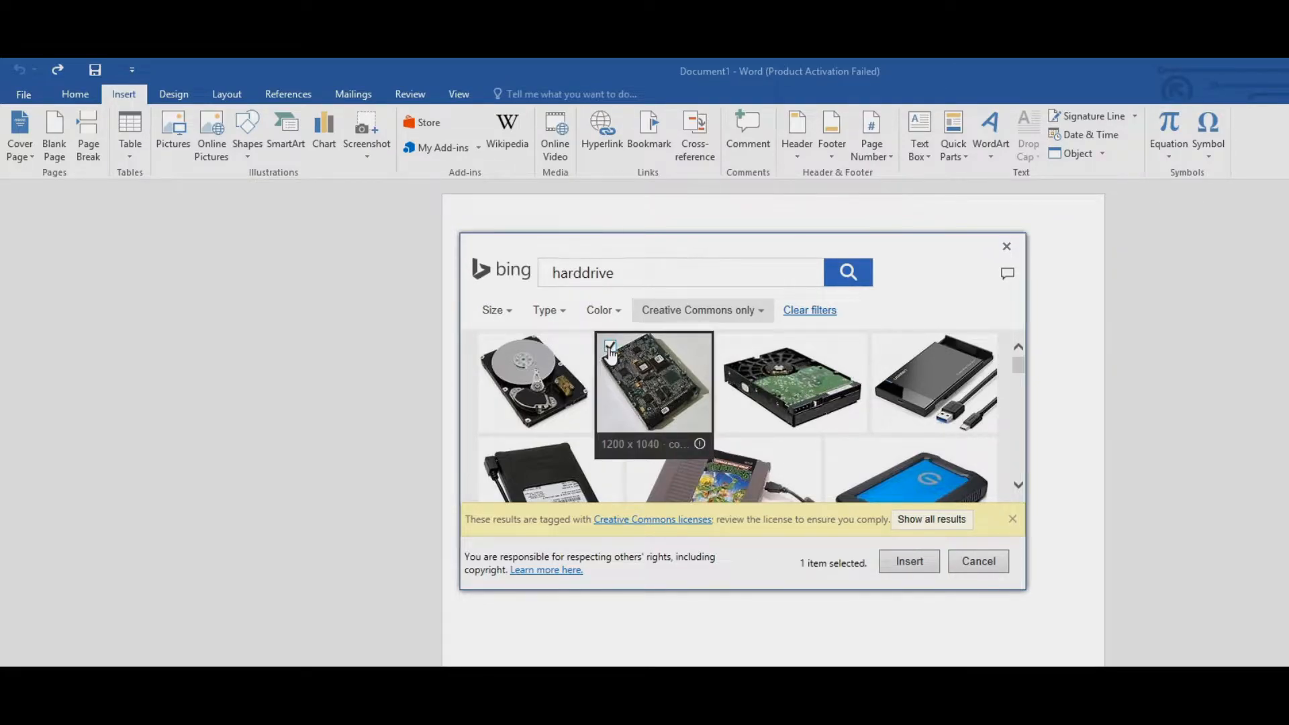
pyautogui.click(644, 383)
# - Insert the picture of the grey Teenage Mutant Ninja Turtles game cartridge drive with cable from the image results
pyautogui.scroll(-2, 845, 472)
pyautogui.scroll(-4, 845, 472)
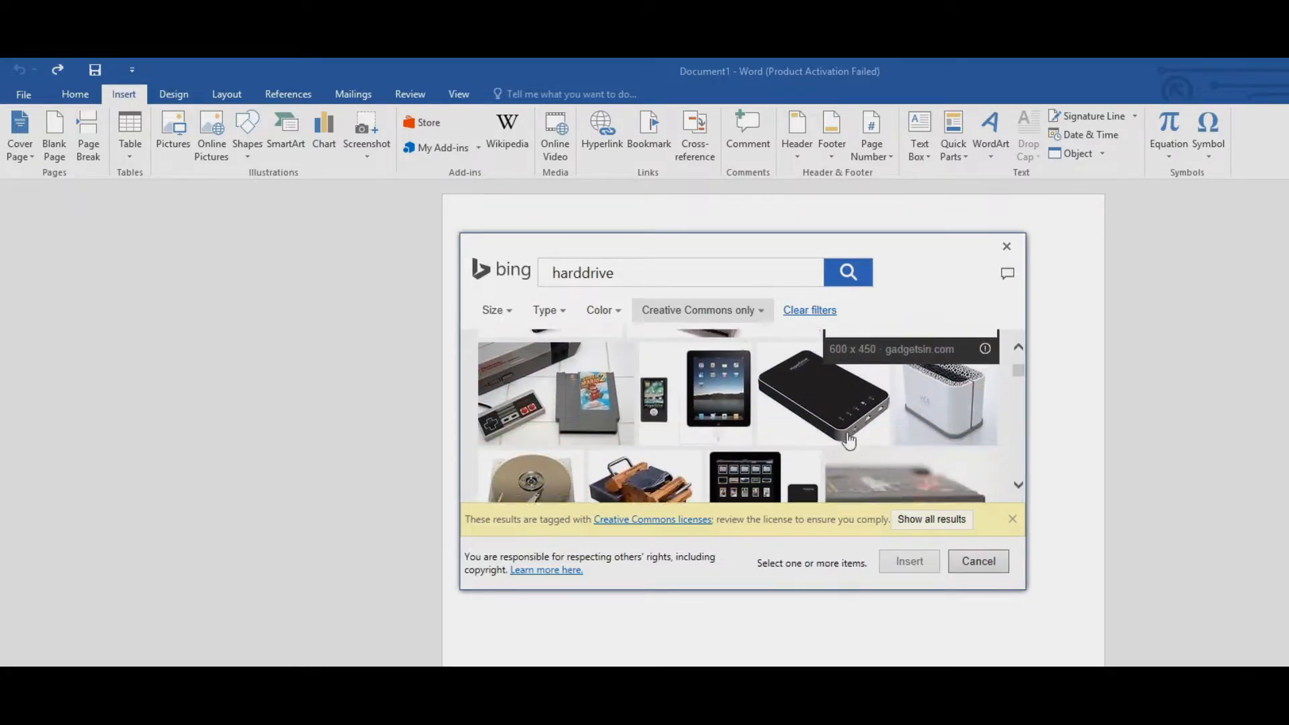
pyautogui.scroll(5, 848, 439)
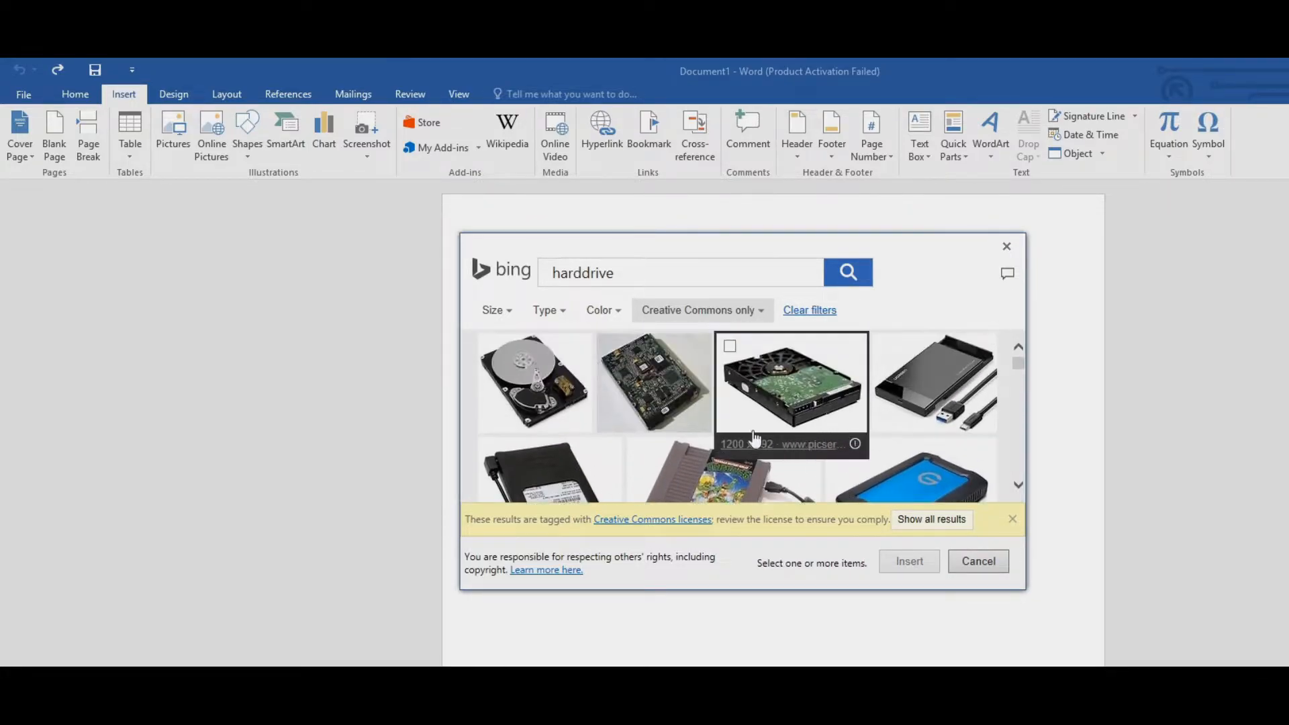
pyautogui.scroll(-1, 681, 394)
pyautogui.click(727, 451)
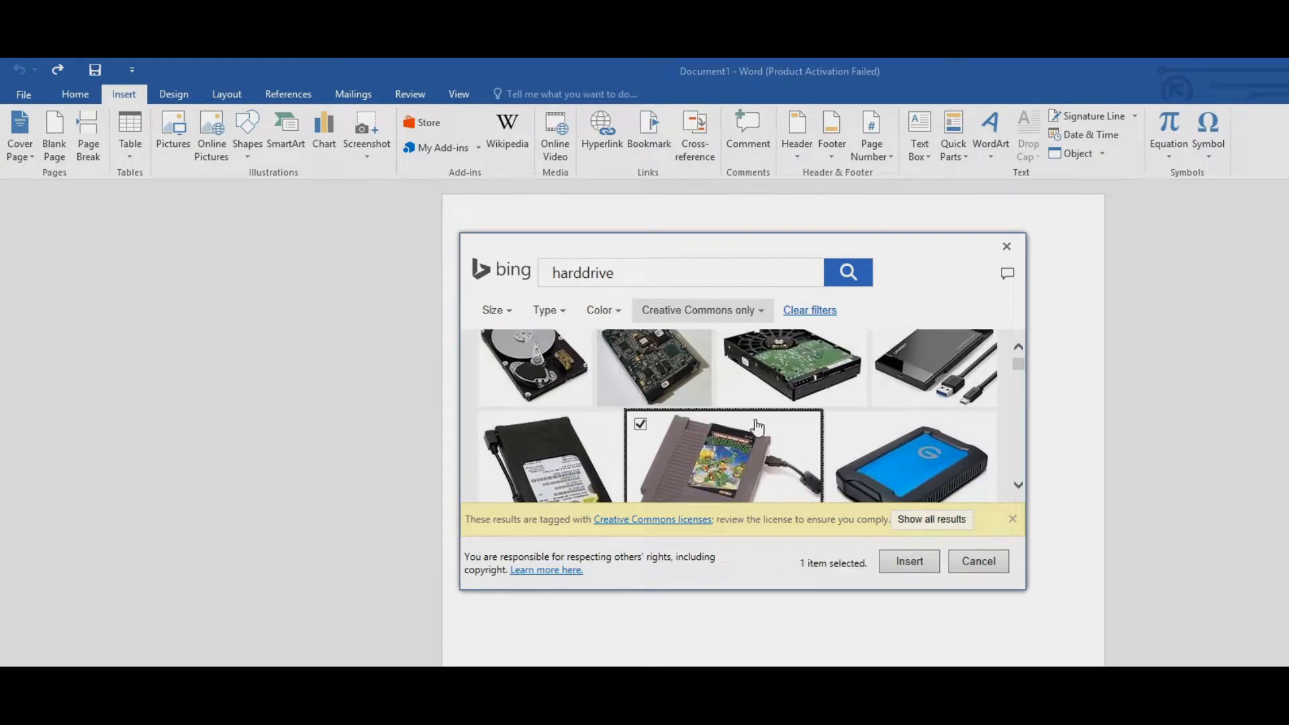
pyautogui.scroll(-1, 758, 426)
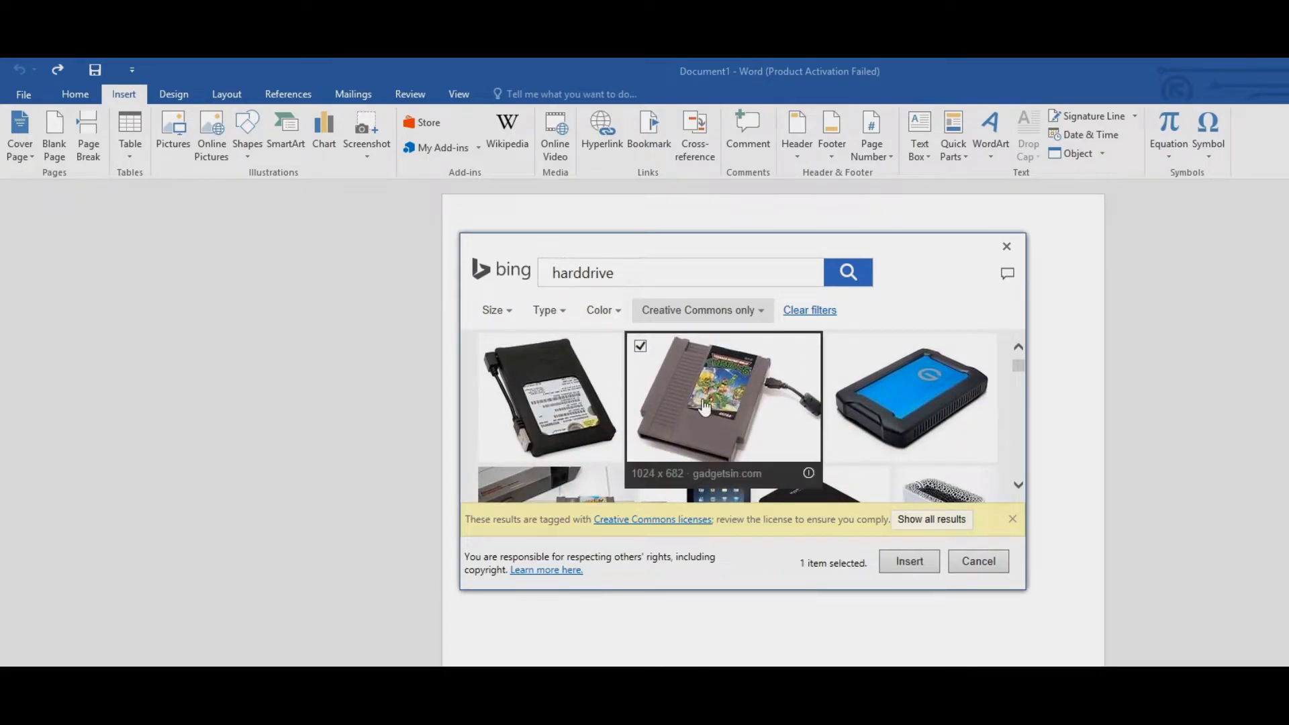
pyautogui.click(916, 560)
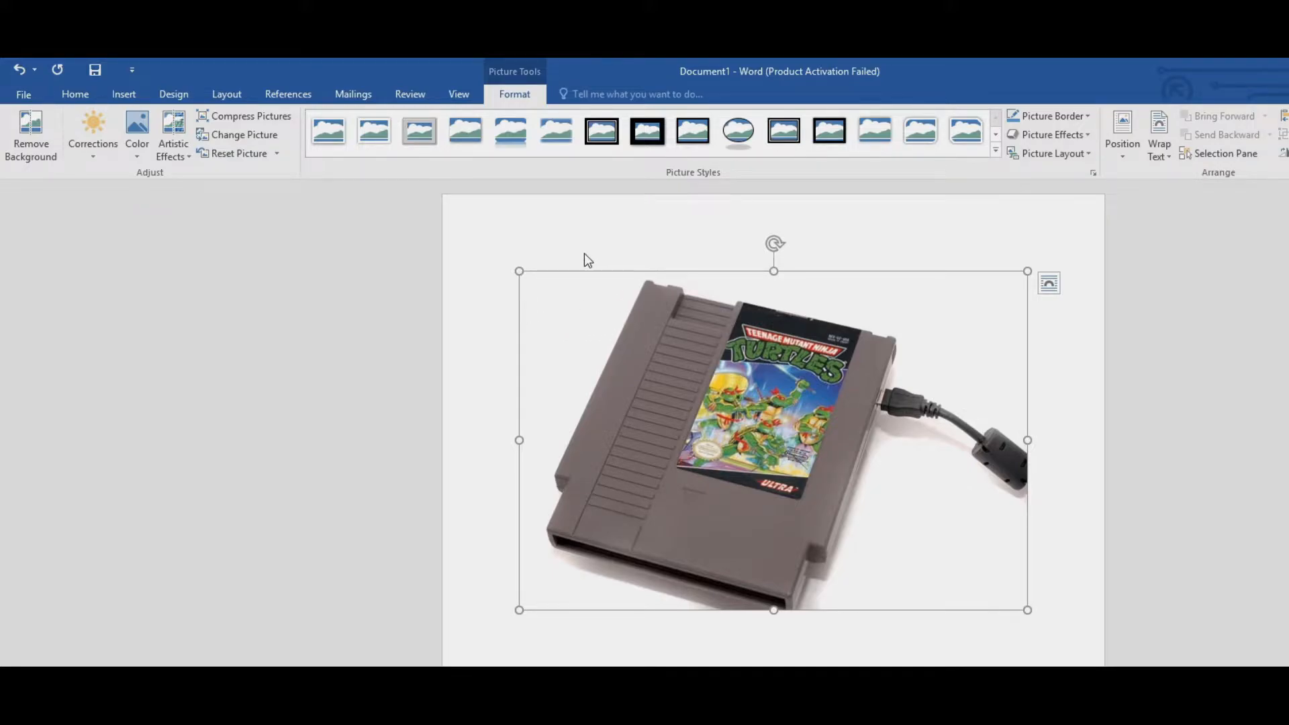
# - Show the picture formatting options for the inserted cartridge image and preview the picture styles on it
pyautogui.click(124, 94)
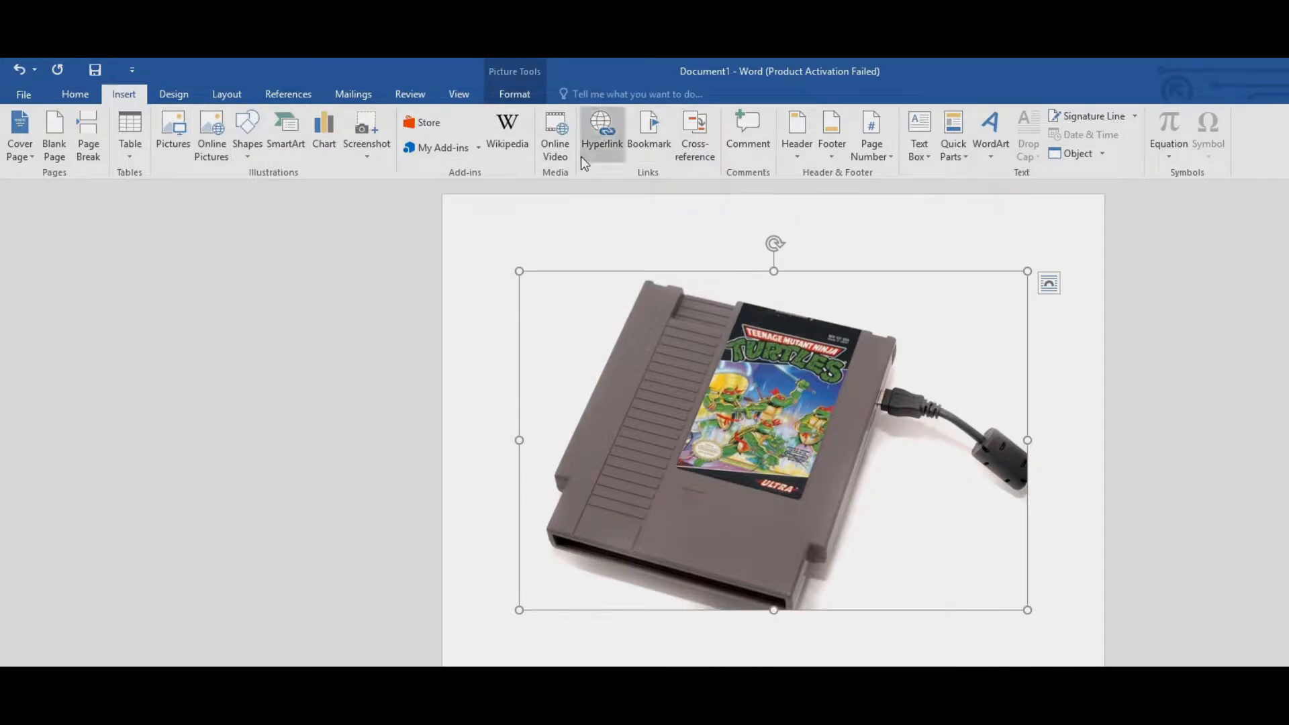
pyautogui.click(515, 445)
pyautogui.click(704, 418)
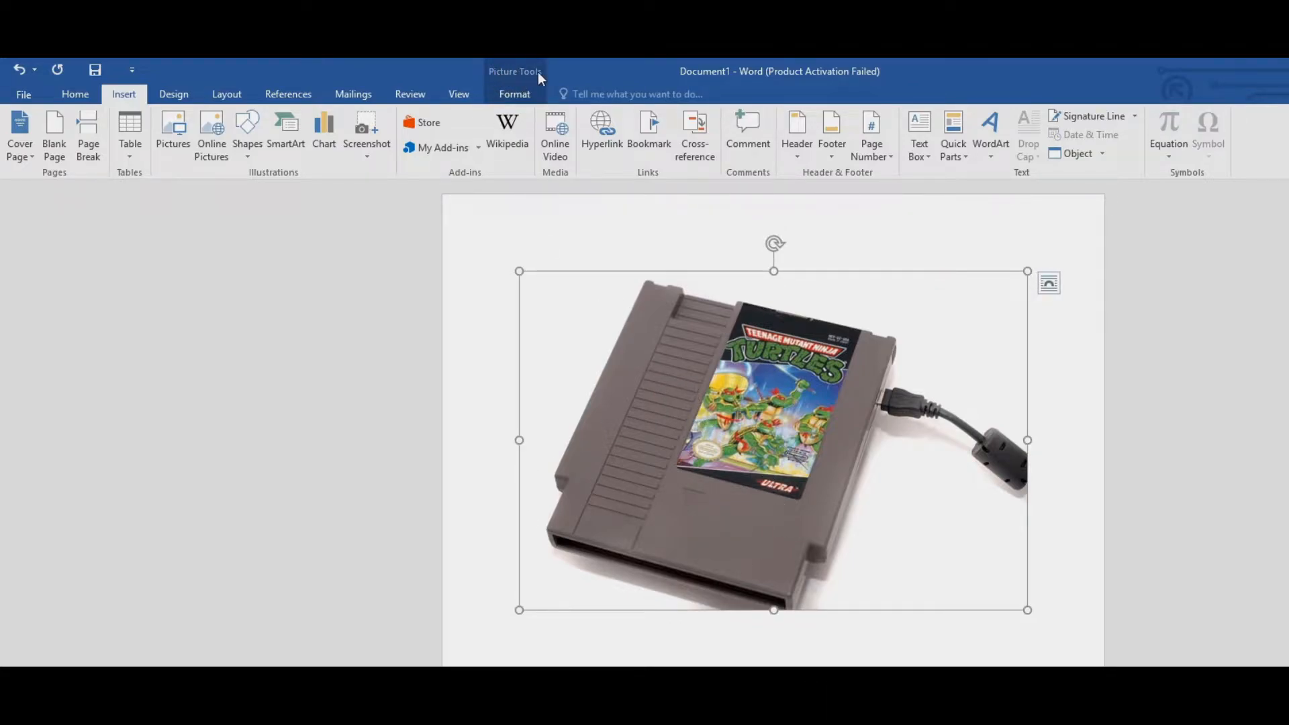
pyautogui.click(500, 69)
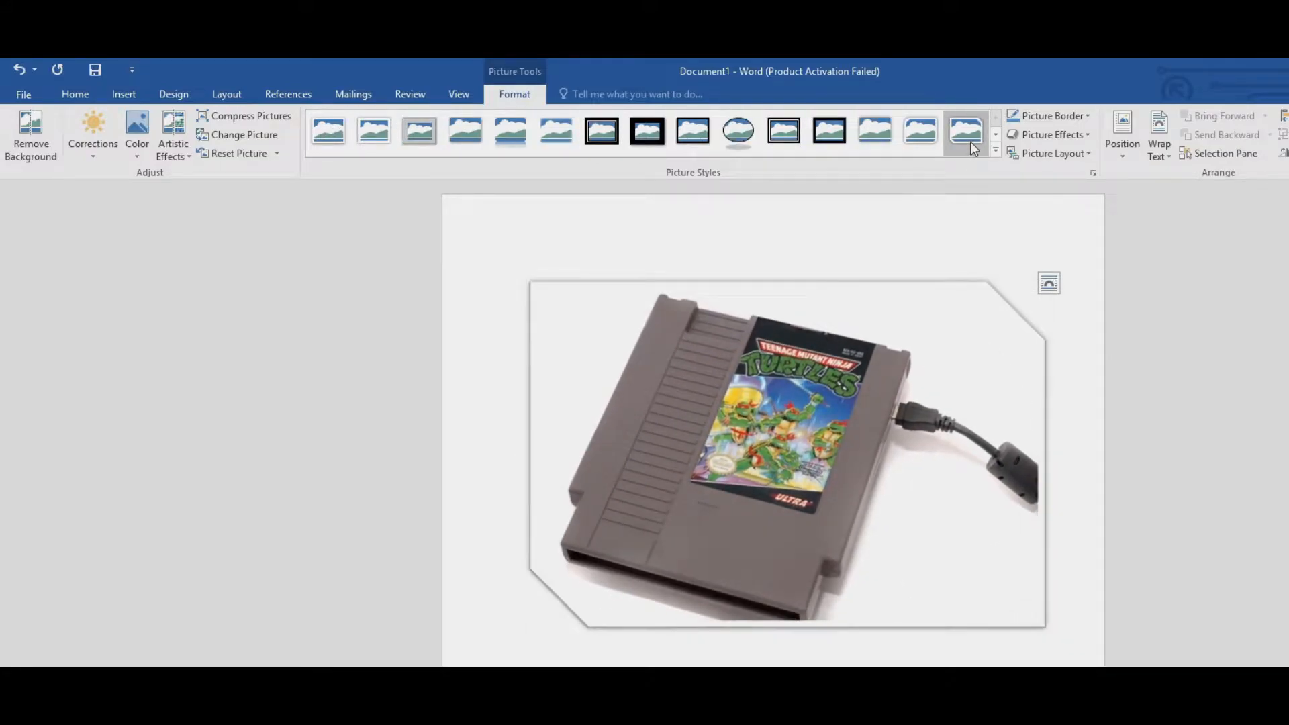
pyautogui.click(122, 97)
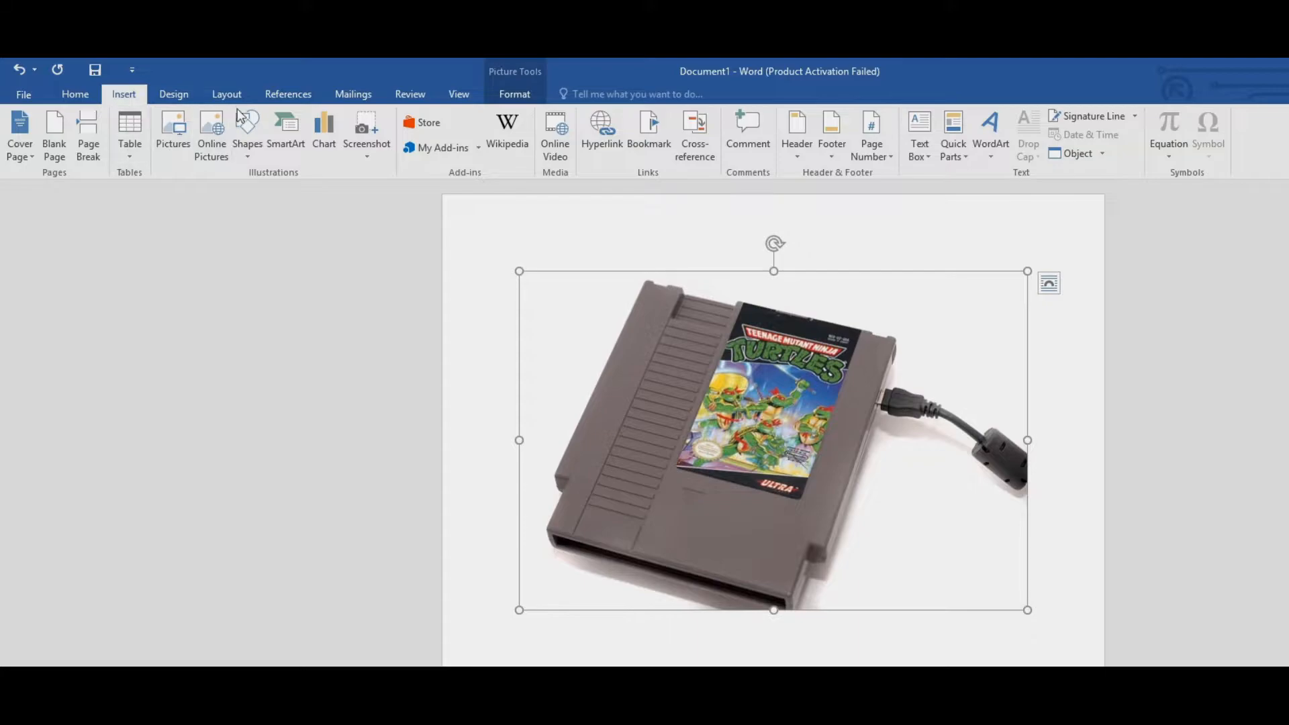
pyautogui.click(212, 143)
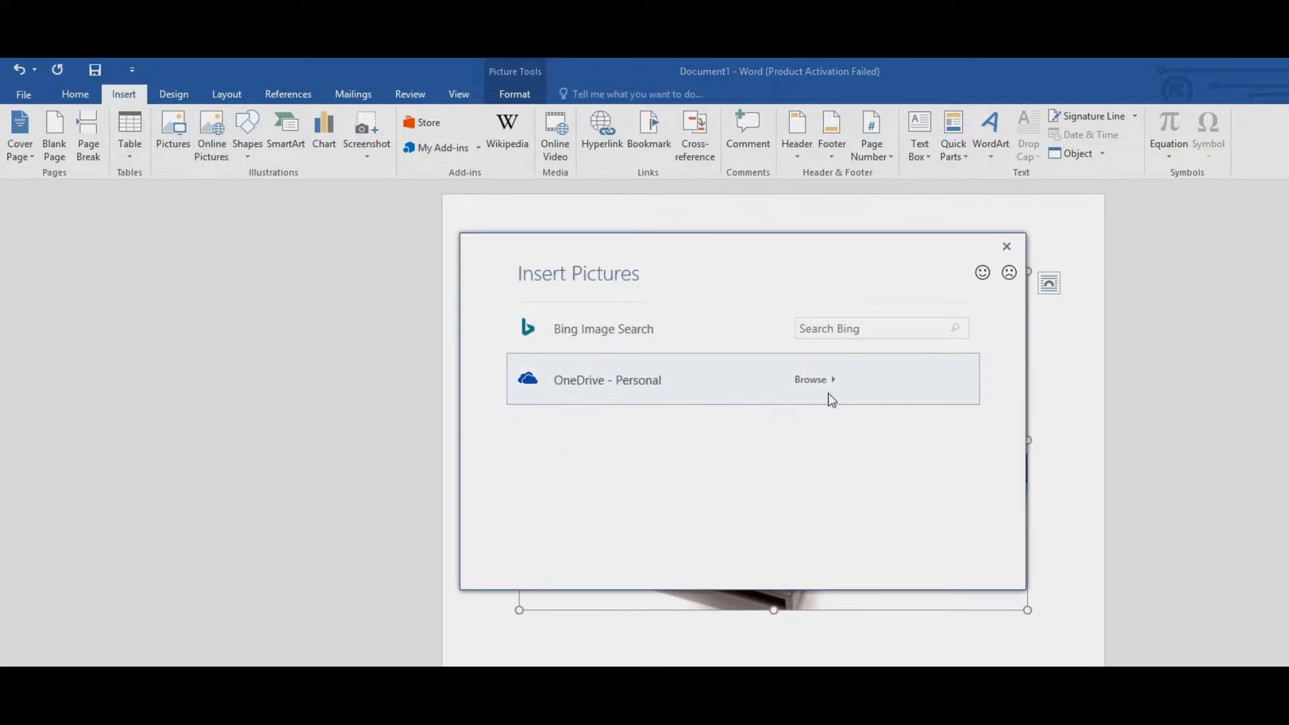
pyautogui.click(1007, 248)
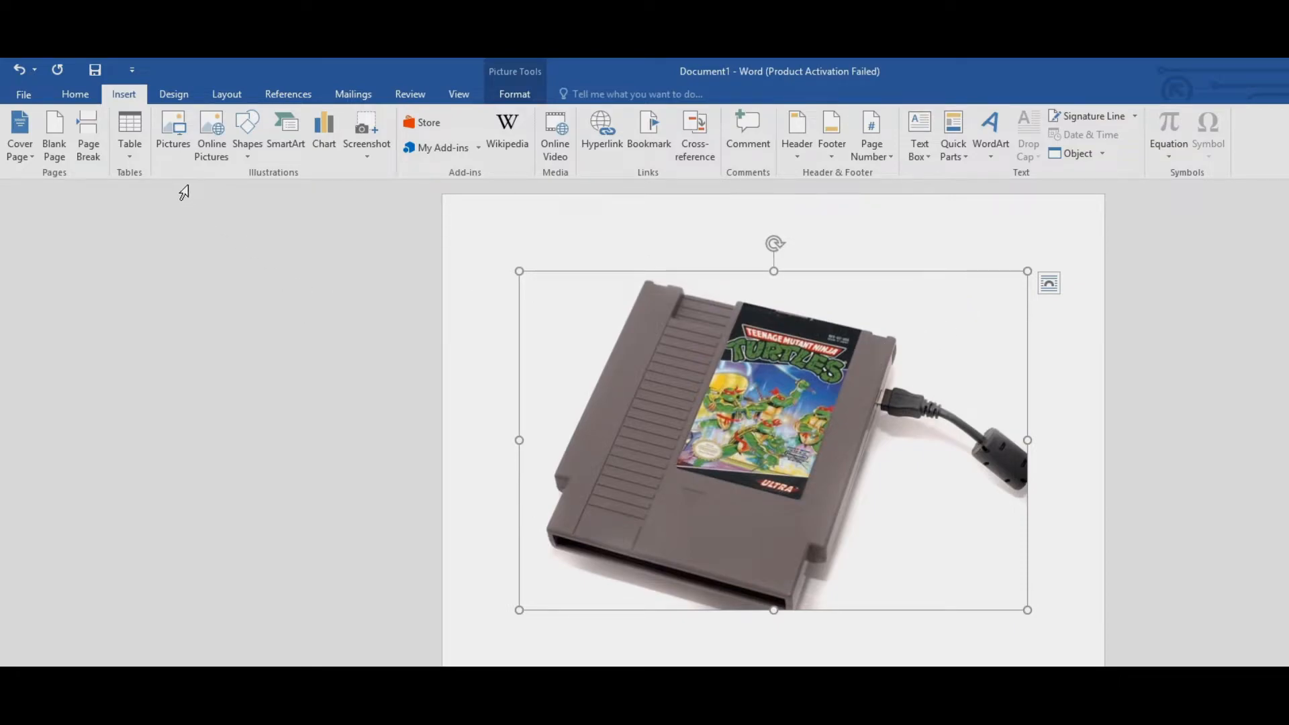
# - Undo the insertion of the cartridge picture
pyautogui.scroll(-2, 739, 452)
pyautogui.scroll(2, 744, 416)
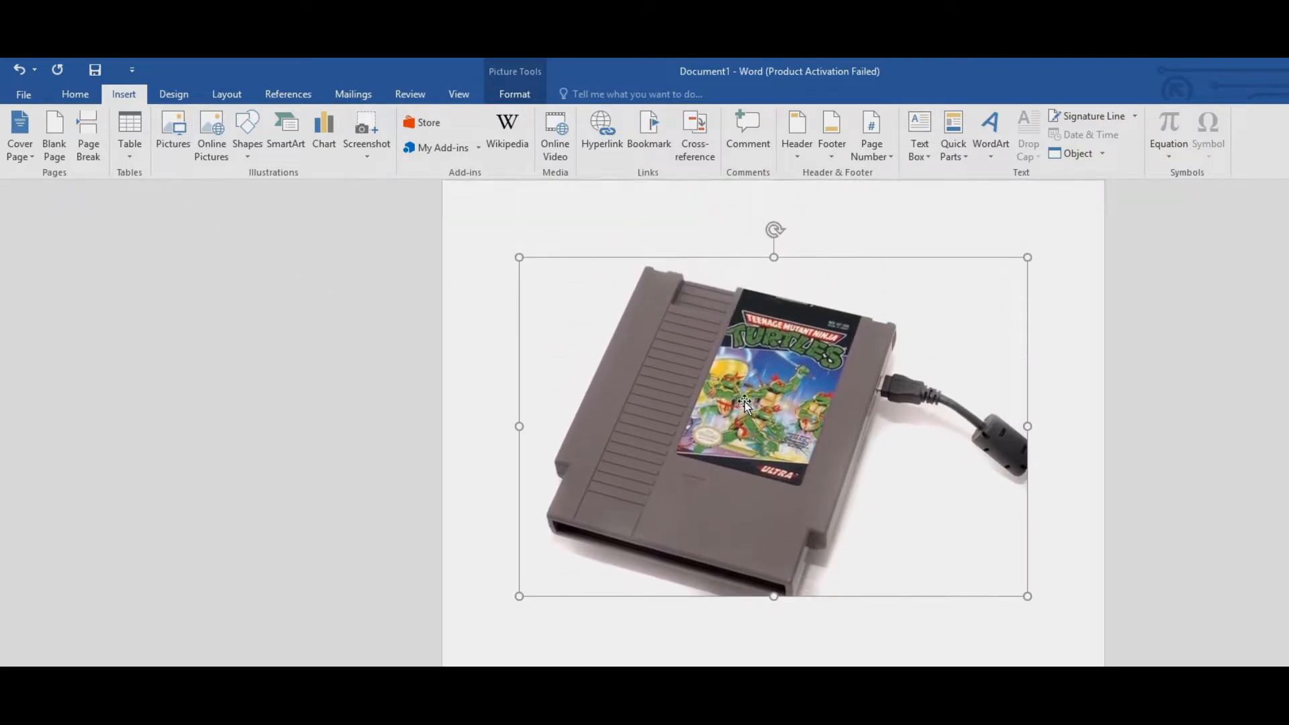
pyautogui.click(19, 70)
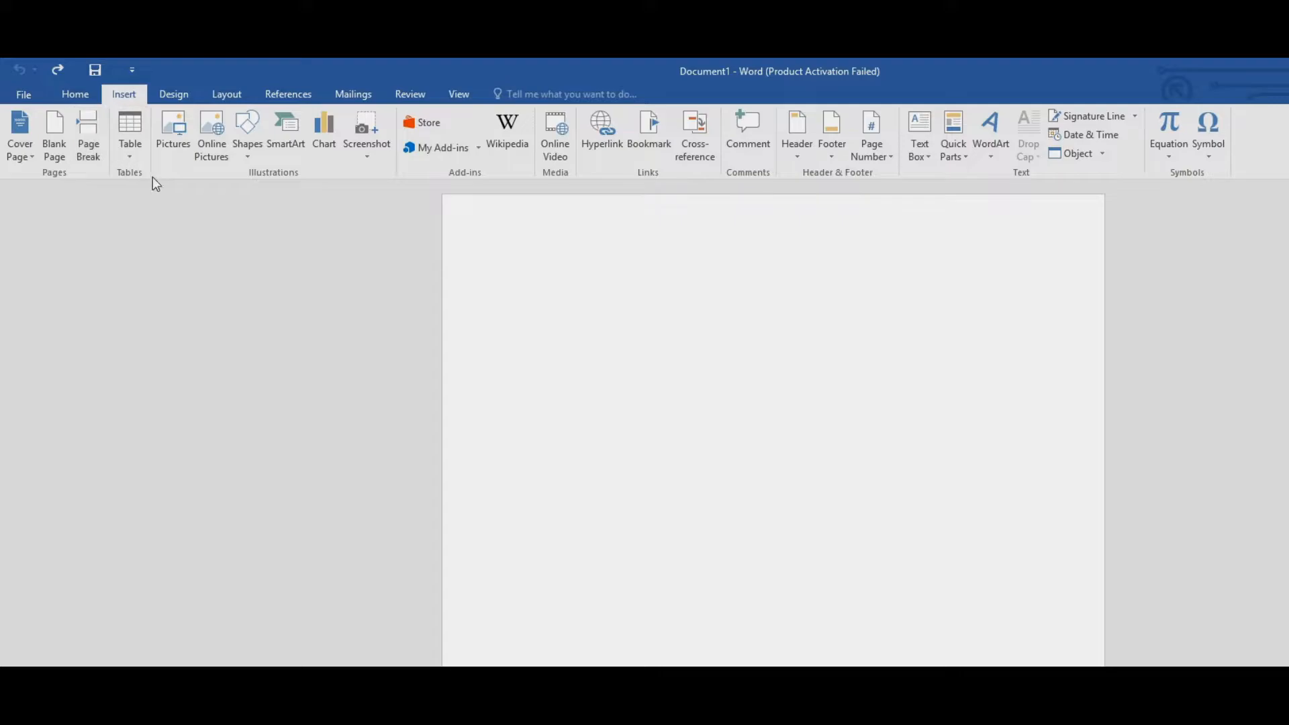
# - Draw a large isosceles triangle shape on the blank page
pyautogui.click(247, 158)
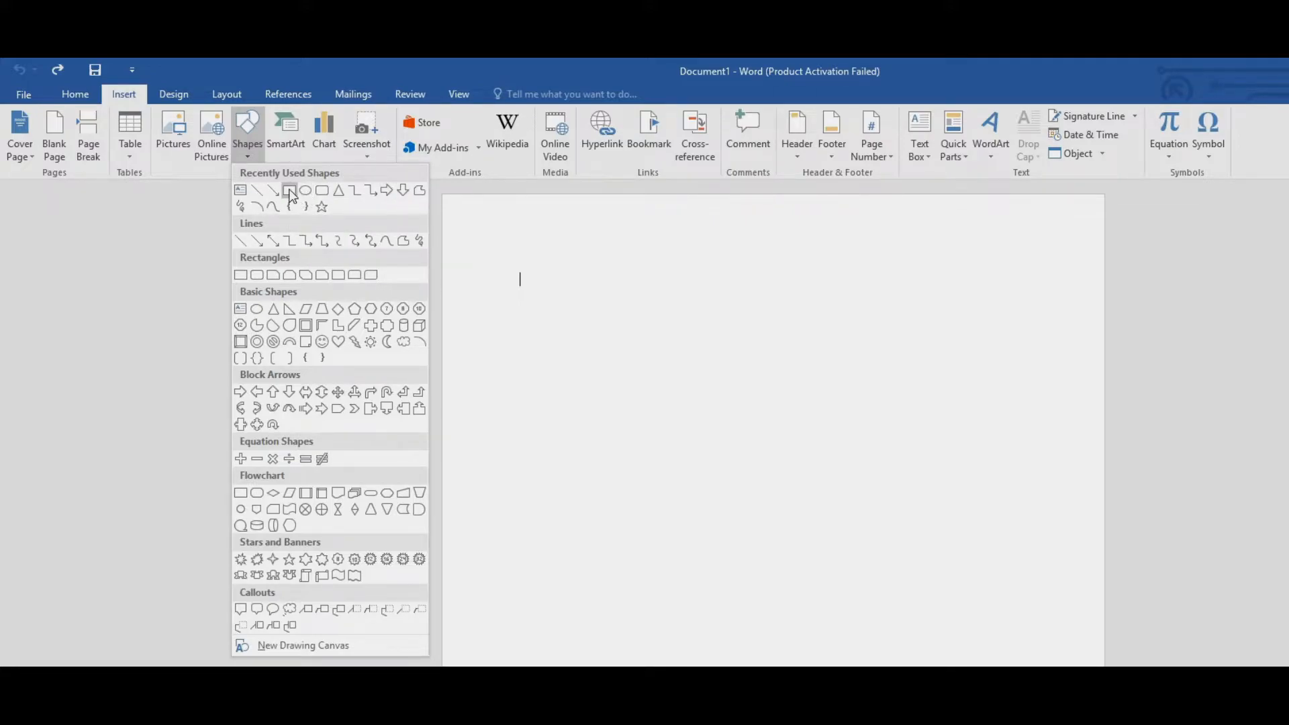
pyautogui.click(335, 191)
pyautogui.moveTo(596, 263)
pyautogui.mouseDown()
pyautogui.moveTo(757, 381)
pyautogui.moveTo(918, 558)
pyautogui.moveTo(889, 557)
pyautogui.moveTo(997, 610)
pyautogui.mouseUp()
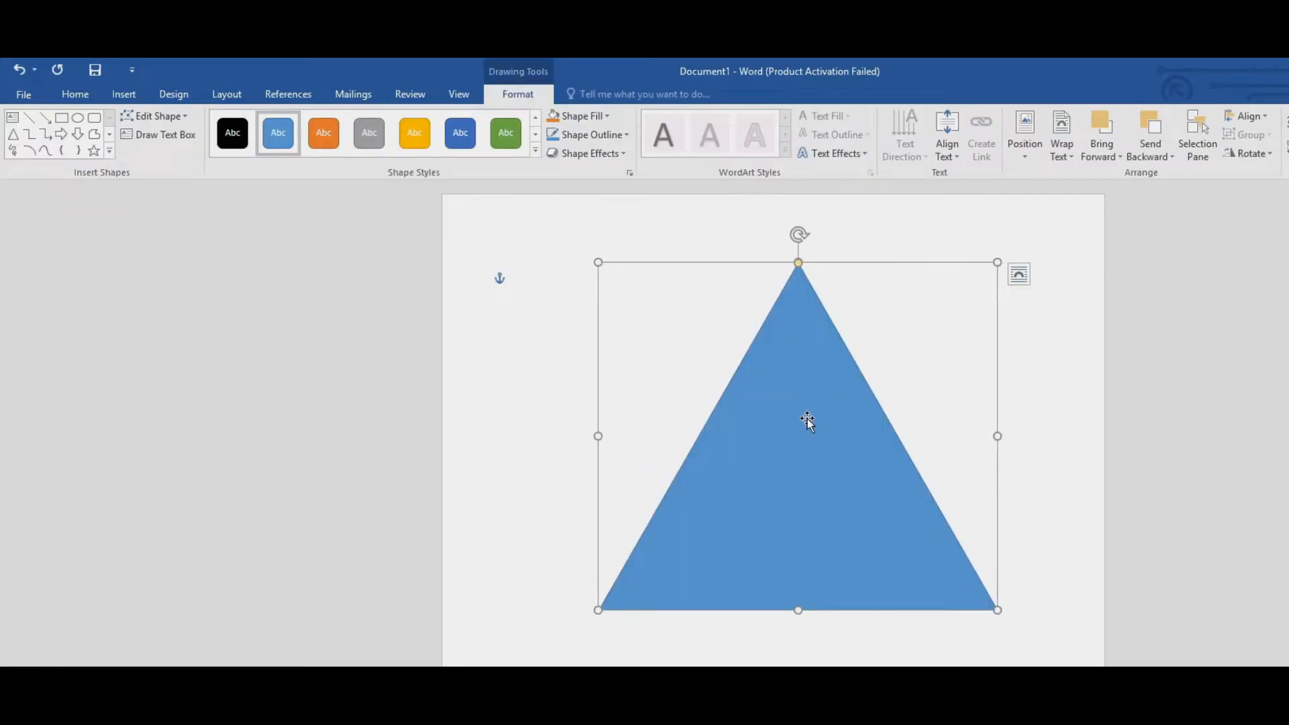
# - Move the triangle around the page, shrink it to a smaller, flatter size and place it near the top centre of the page
pyautogui.moveTo(804, 413); pyautogui.dragTo(837, 443)
pyautogui.moveTo(823, 369); pyautogui.dragTo(958, 419)
pyautogui.moveTo(980, 519); pyautogui.dragTo(725, 455)
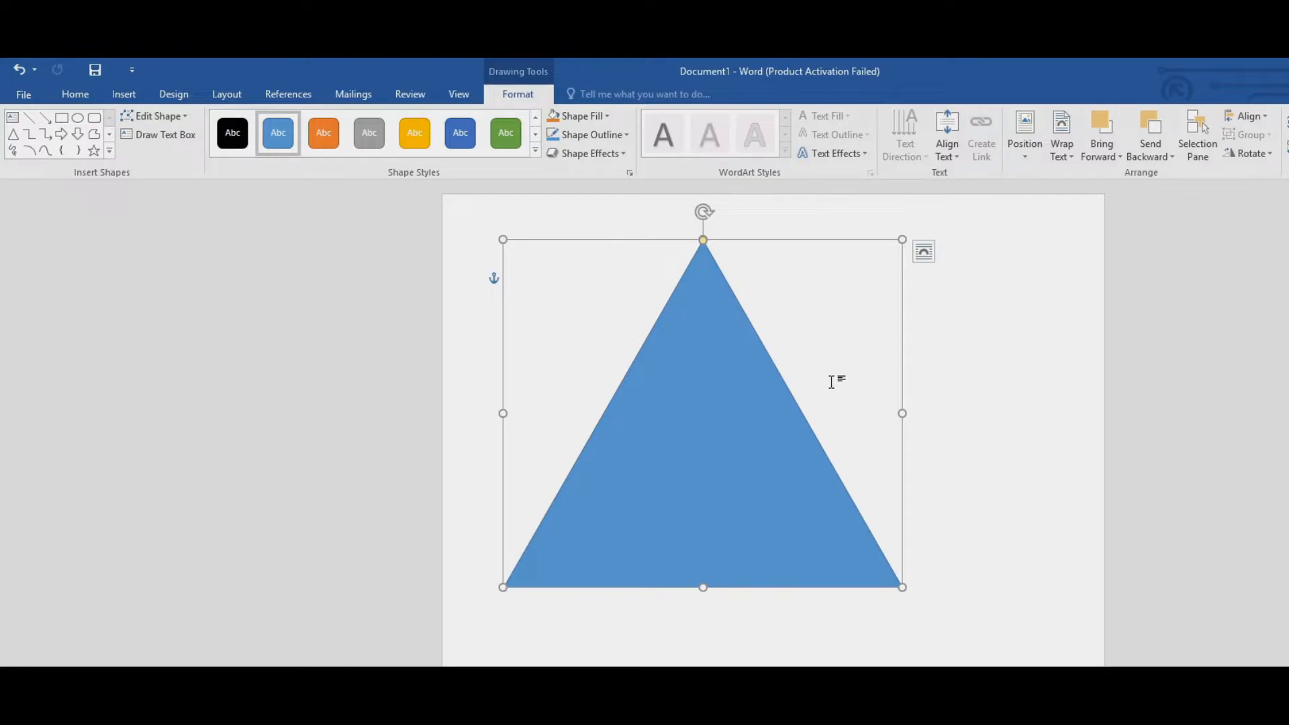
pyautogui.moveTo(902, 239); pyautogui.dragTo(766, 469)
pyautogui.moveTo(635, 522); pyautogui.dragTo(740, 338)
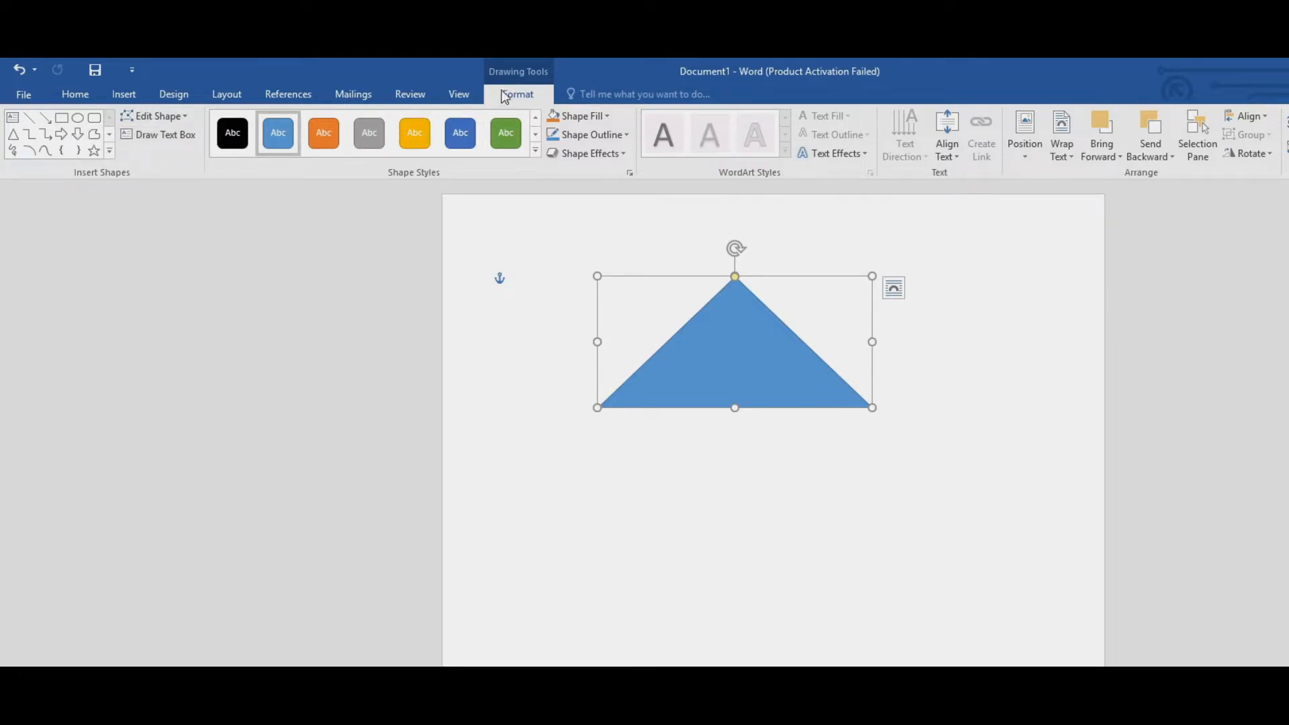
# - Apply the orange filled shape style to the triangle
pyautogui.click(722, 496)
pyautogui.click(720, 357)
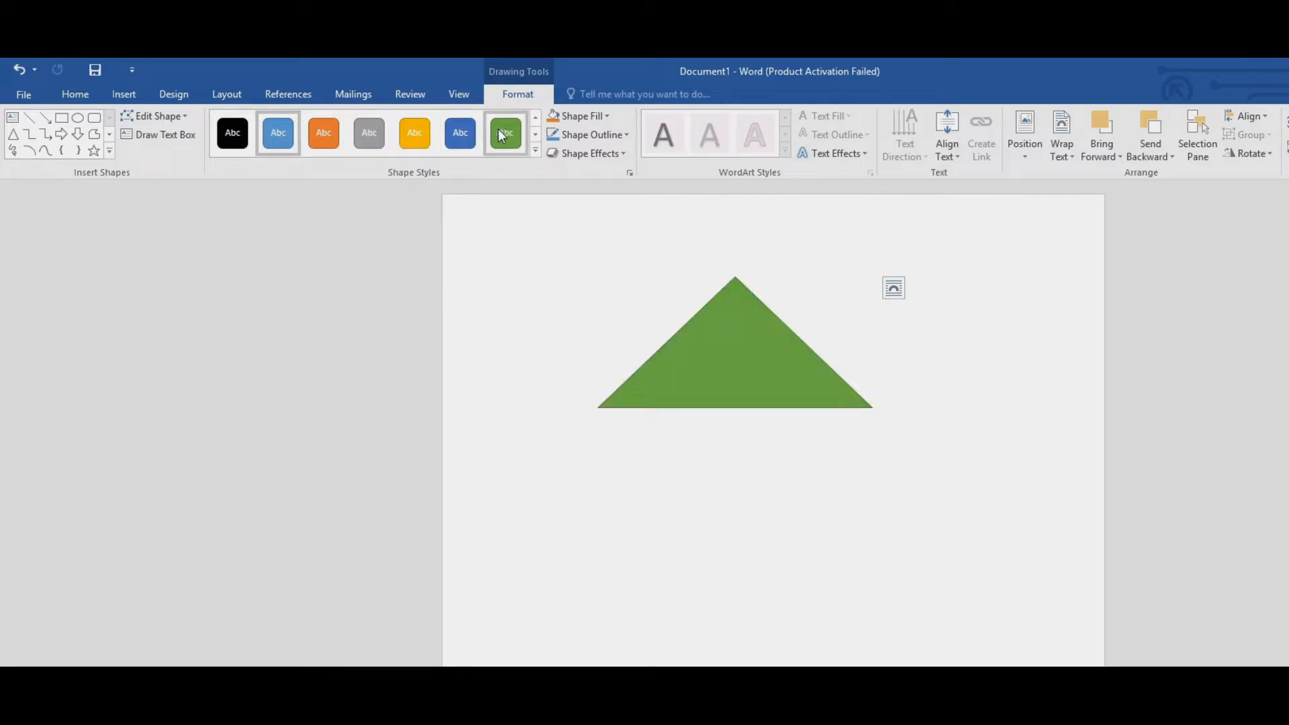
pyautogui.click(276, 134)
pyautogui.click(637, 462)
pyautogui.click(738, 366)
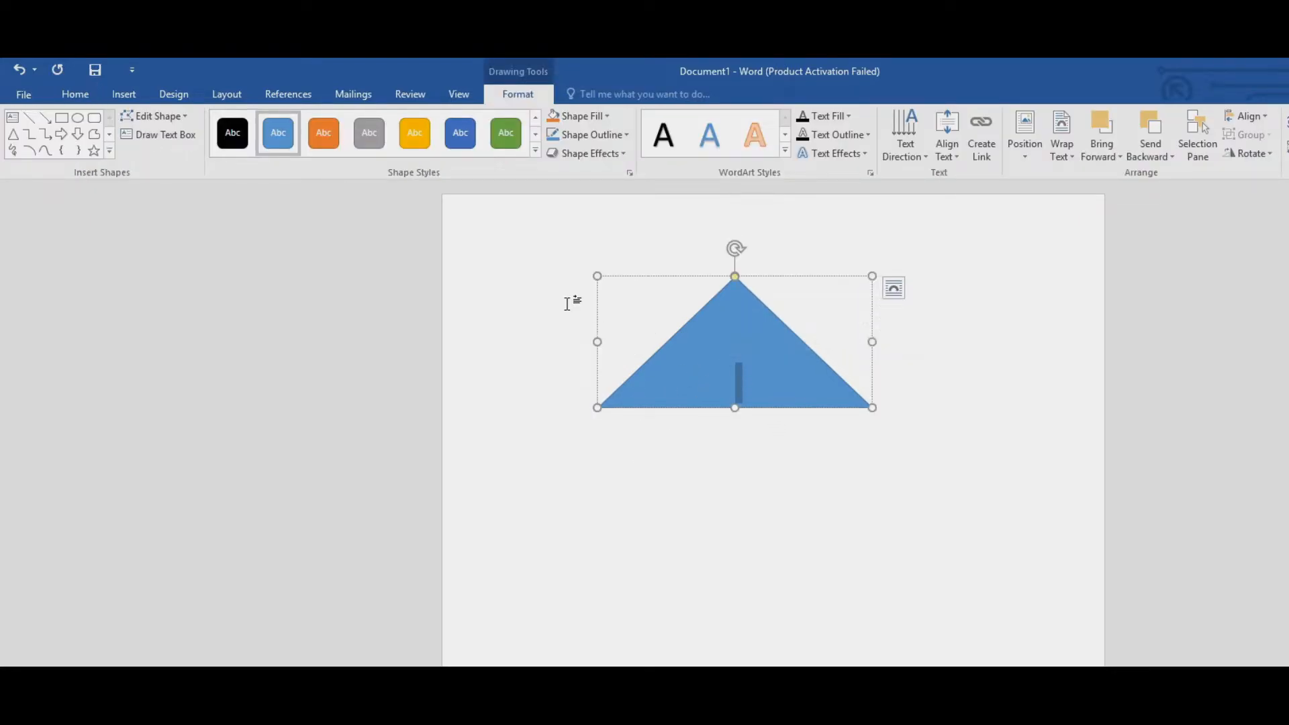
pyautogui.click(776, 222)
pyautogui.click(725, 345)
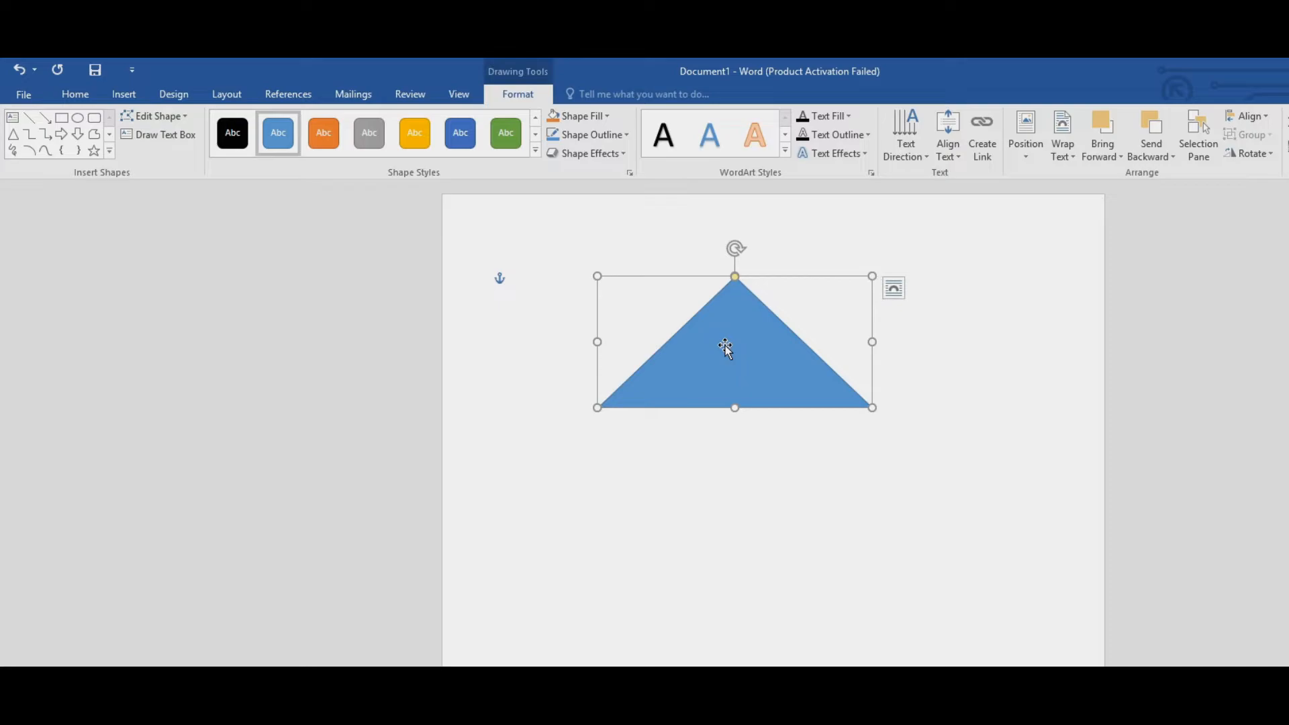
pyautogui.click(324, 132)
# - Try entering the text "Source It Tech" inside the orange triangle, and delete the text again
pyautogui.click(737, 389)
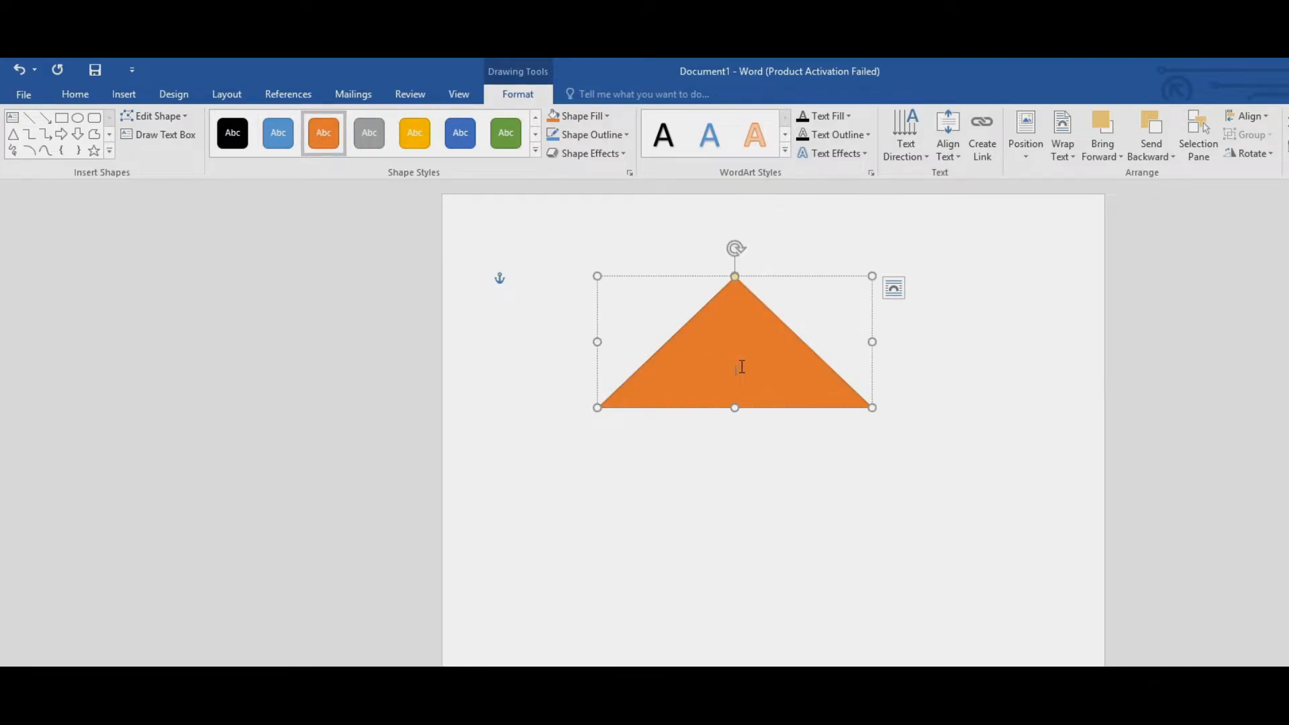
pyautogui.write('adadaada')
pyautogui.press('BackSpace')
pyautogui.press('BackSpace')
pyautogui.press('BackSpace')
pyautogui.press('BackSpace')
pyautogui.press('BackSpace')
pyautogui.press('BackSpace')
pyautogui.moveTo(797, 370); pyautogui.dragTo(698, 372)
pyautogui.press('BackSpace')
# - Draw a large oval below the triangle and a rounded rectangle to the right of the triangle
pyautogui.click(78, 117)
pyautogui.moveTo(613, 457); pyautogui.dragTo(877, 702)
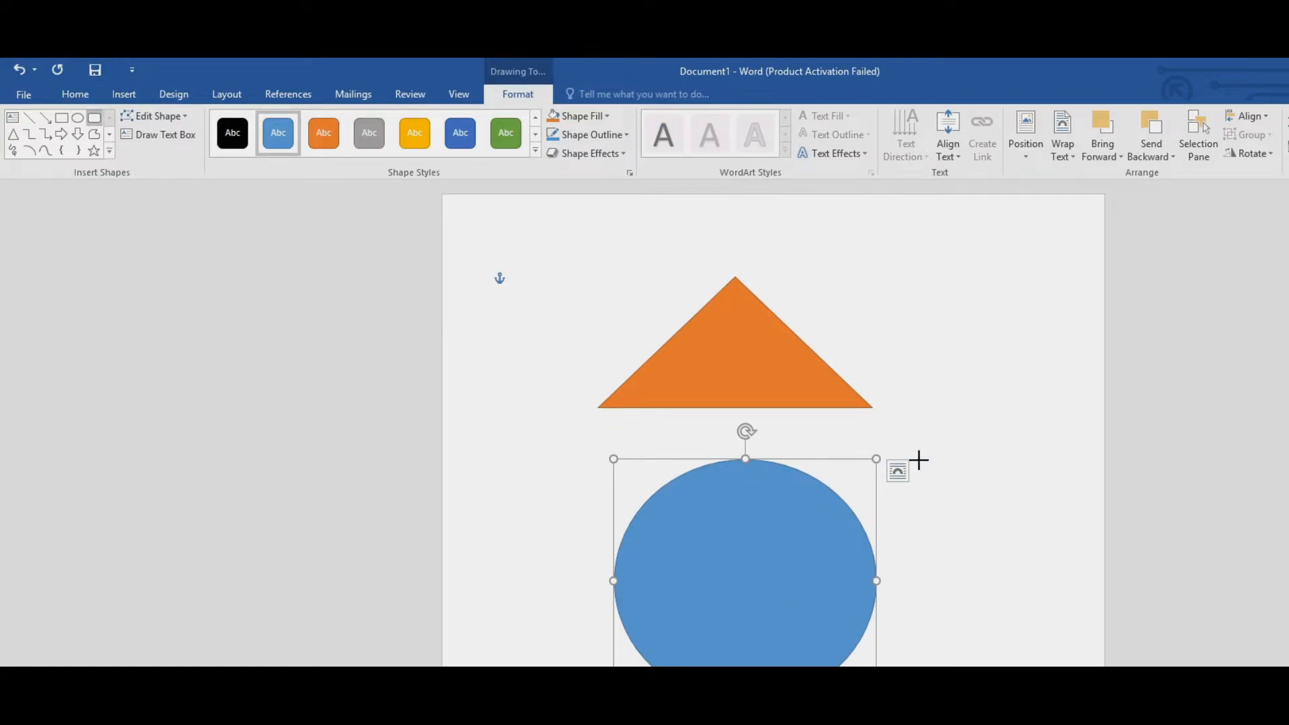
pyautogui.moveTo(878, 291)
pyautogui.mouseDown()
pyautogui.moveTo(1026, 443)
pyautogui.moveTo(1065, 444)
pyautogui.mouseUp()
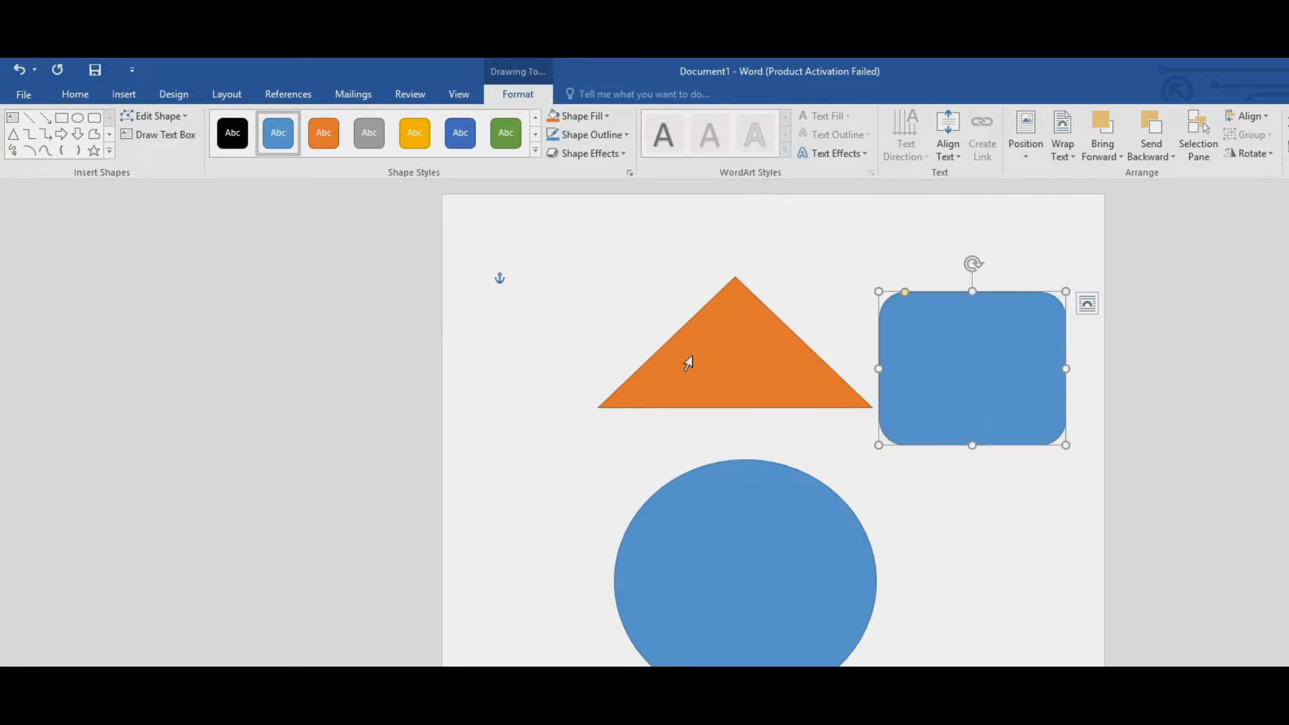
# - Undo the added shapes, text, orange style and last move, and delete the triangle from the page
pyautogui.click(693, 362)
pyautogui.click(19, 67)
pyautogui.click(19, 67)
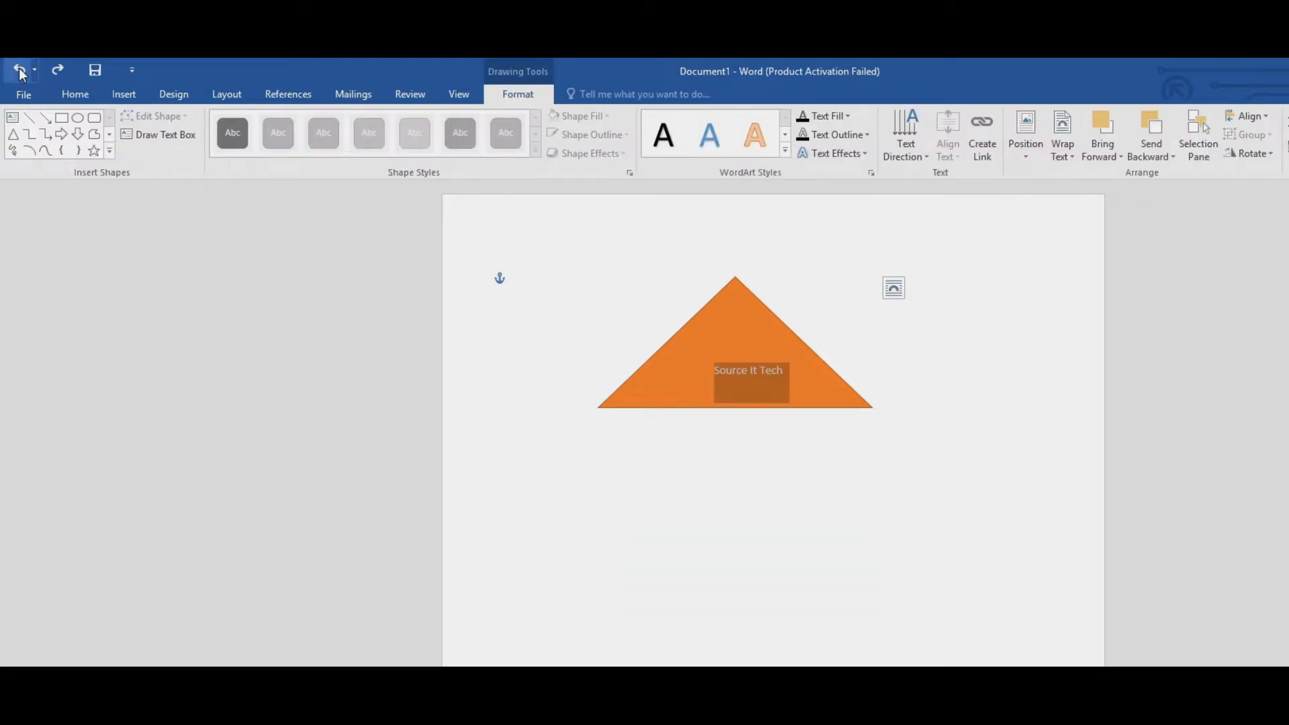
pyautogui.click(19, 67)
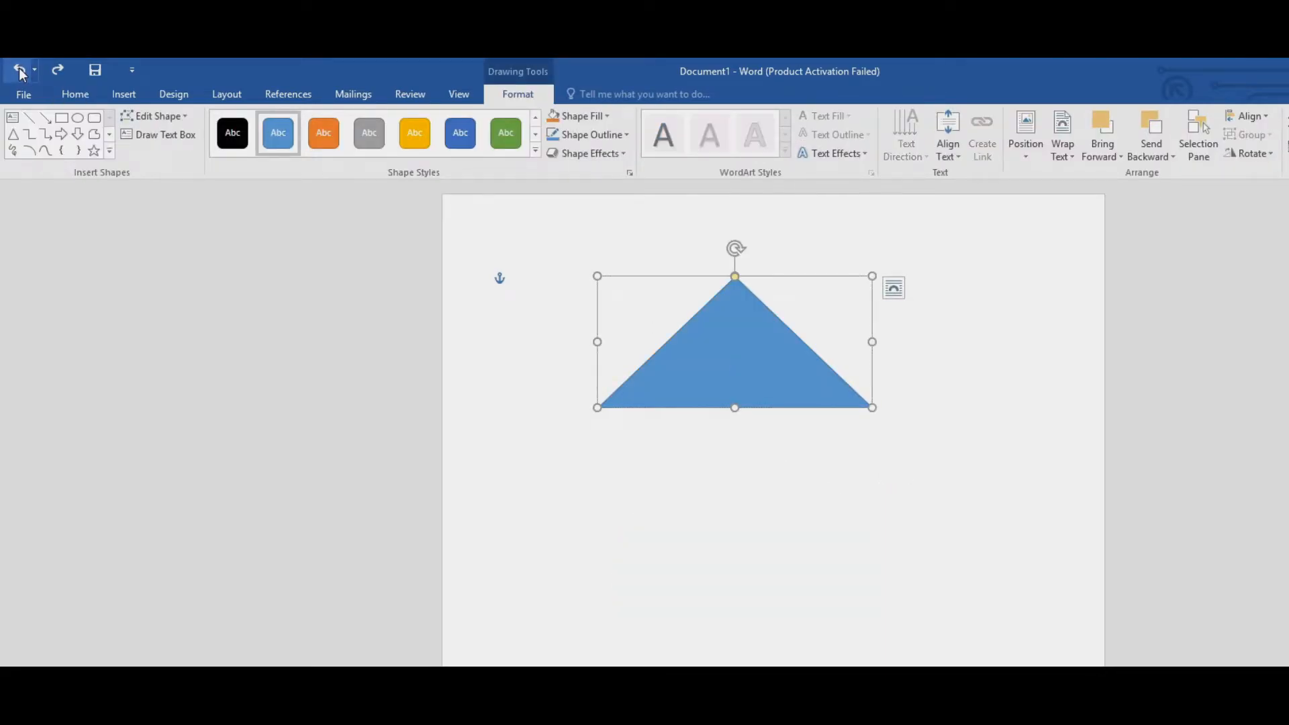
pyautogui.click(19, 68)
pyautogui.click(19, 67)
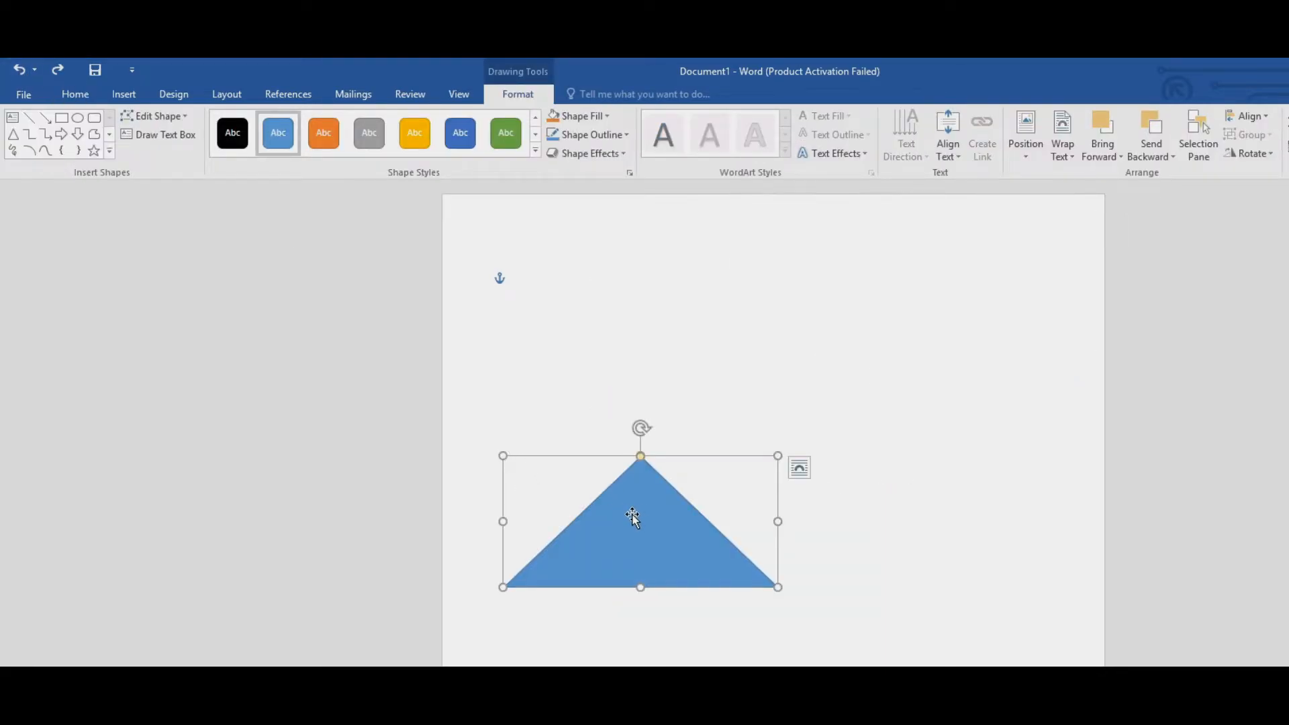
pyautogui.press('Delete')
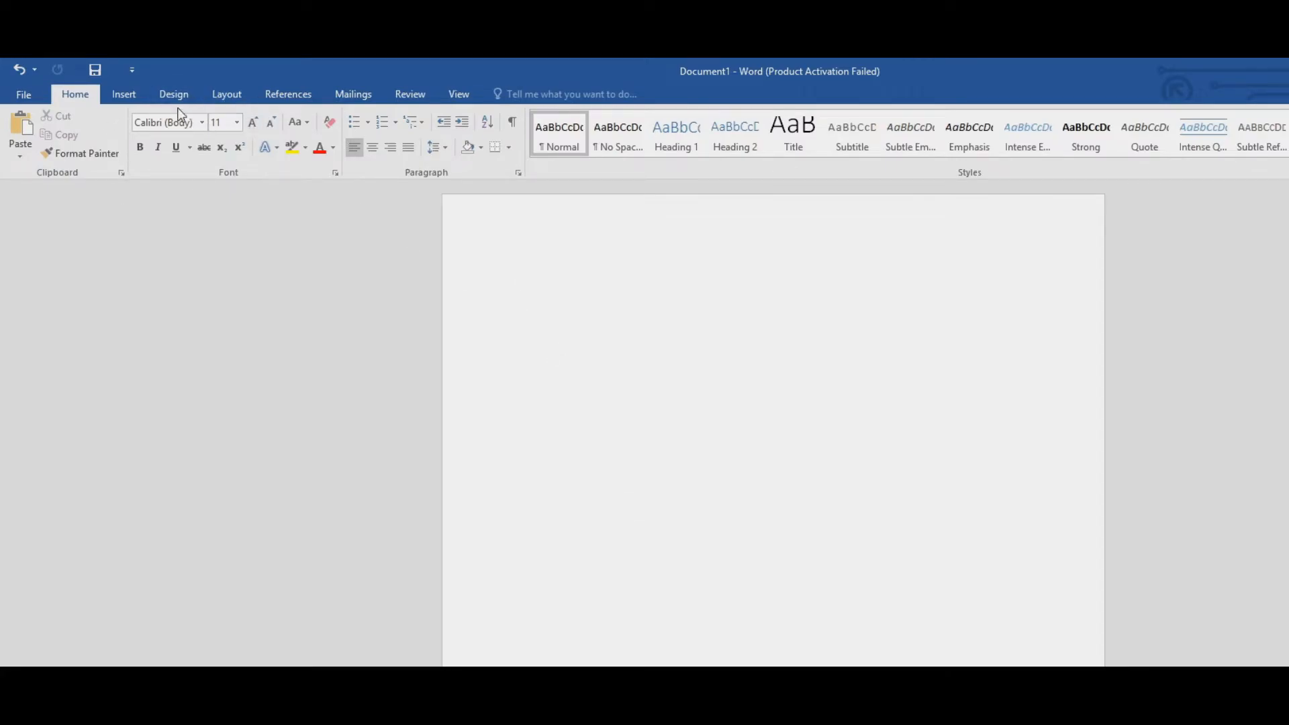
# - Draw a nearly horizontal straight line across the top of the page and a large down block arrow below it
pyautogui.click(122, 94)
pyautogui.click(240, 138)
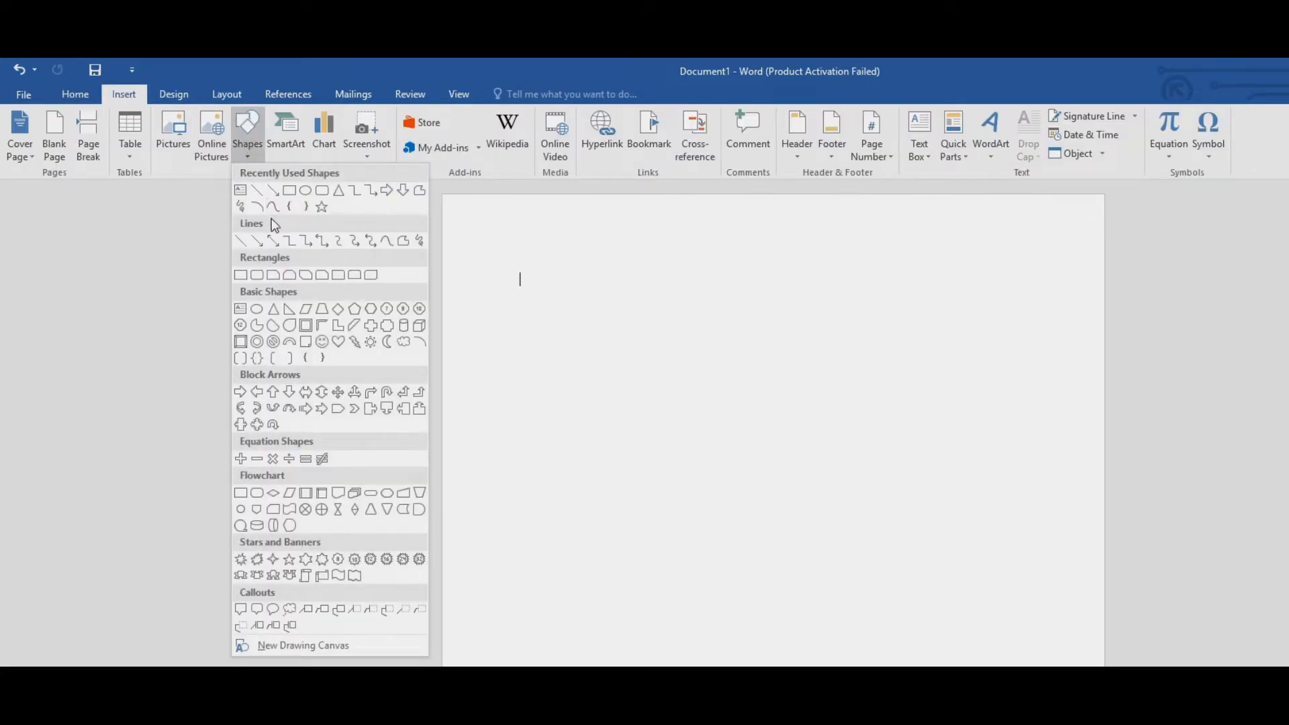
pyautogui.click(257, 191)
pyautogui.moveTo(589, 275)
pyautogui.mouseDown()
pyautogui.moveTo(897, 624)
pyautogui.moveTo(958, 359)
pyautogui.moveTo(963, 271)
pyautogui.moveTo(961, 288)
pyautogui.mouseUp()
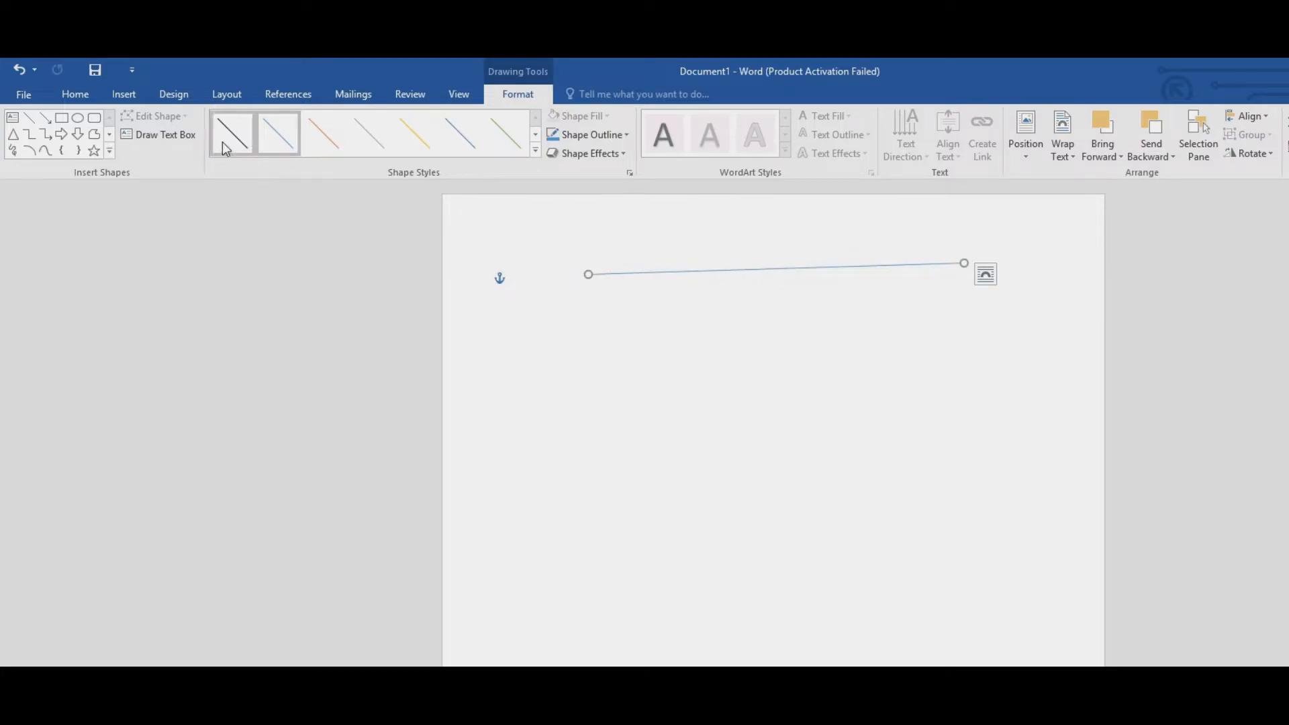
pyautogui.click(81, 134)
pyautogui.moveTo(679, 356); pyautogui.dragTo(989, 665)
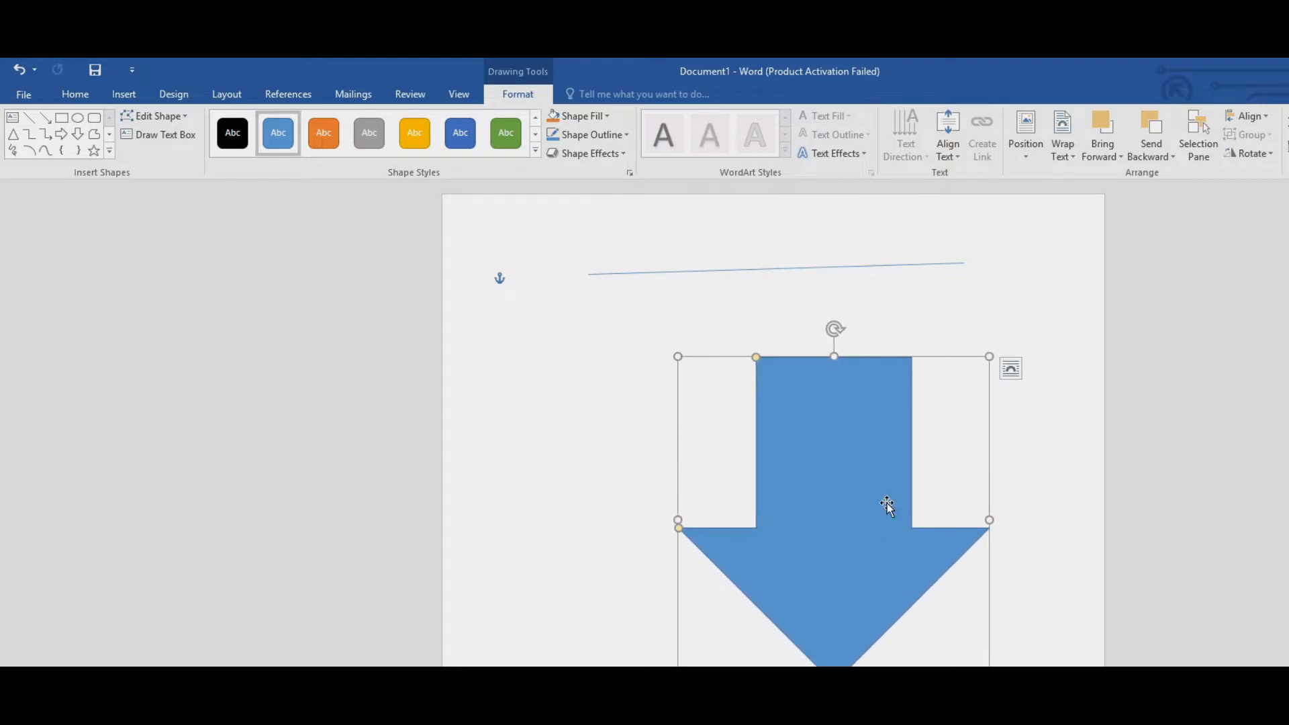
# - Undo the down block arrow and the straight line's last adjustment, and delete the line from the page
pyautogui.click(20, 70)
pyautogui.click(19, 69)
pyautogui.click(19, 70)
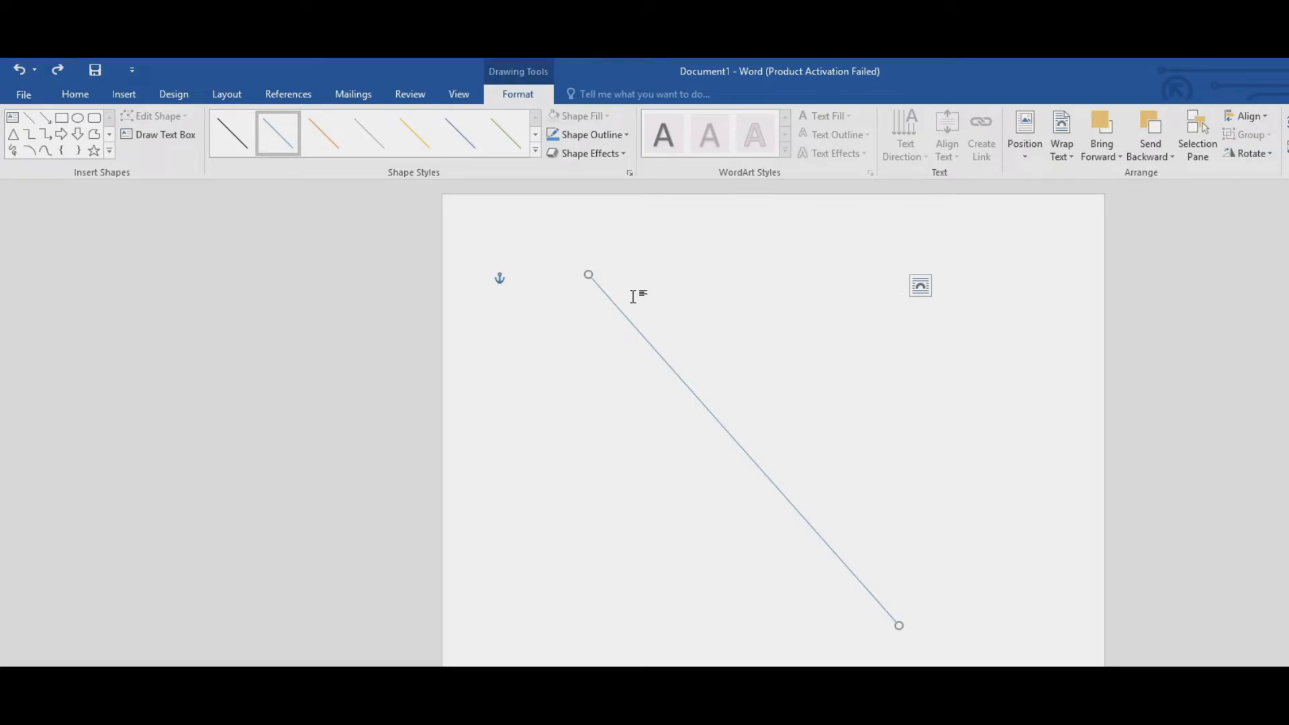
pyautogui.press('Delete')
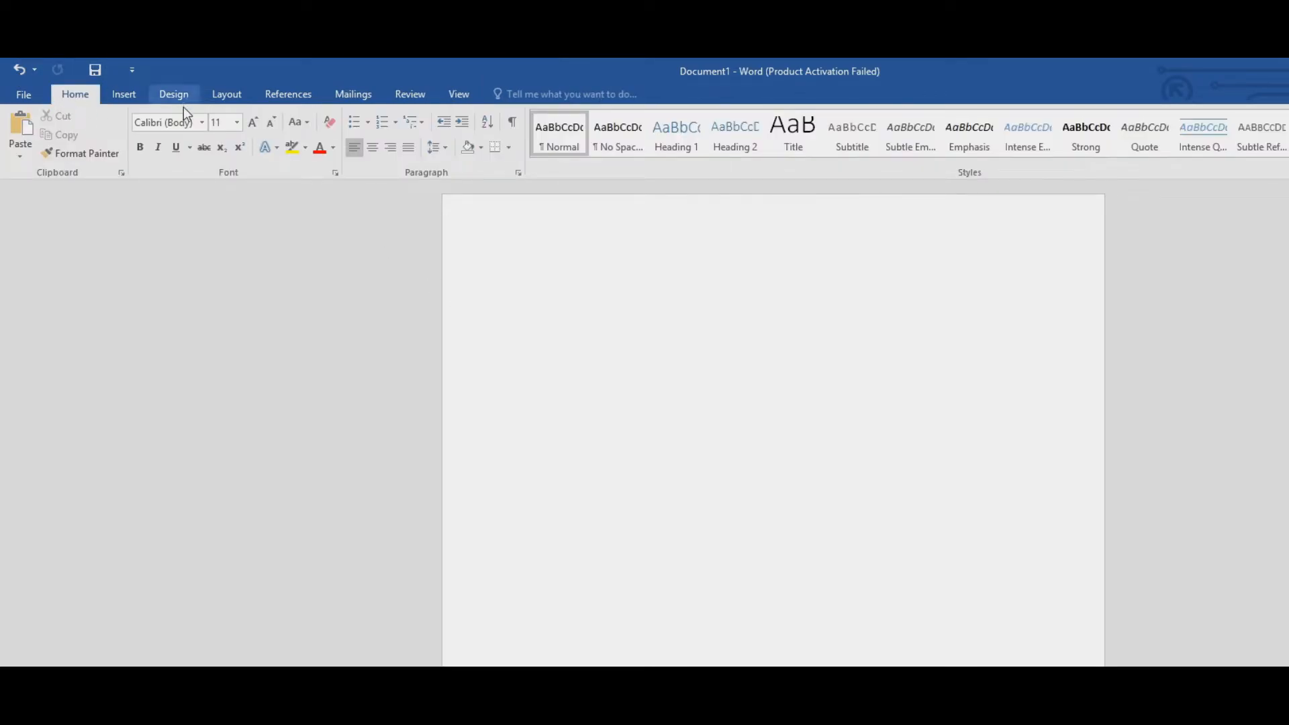
# - Insert a Vertical Box List SmartArt graphic from the List category into the blank page
pyautogui.click(125, 99)
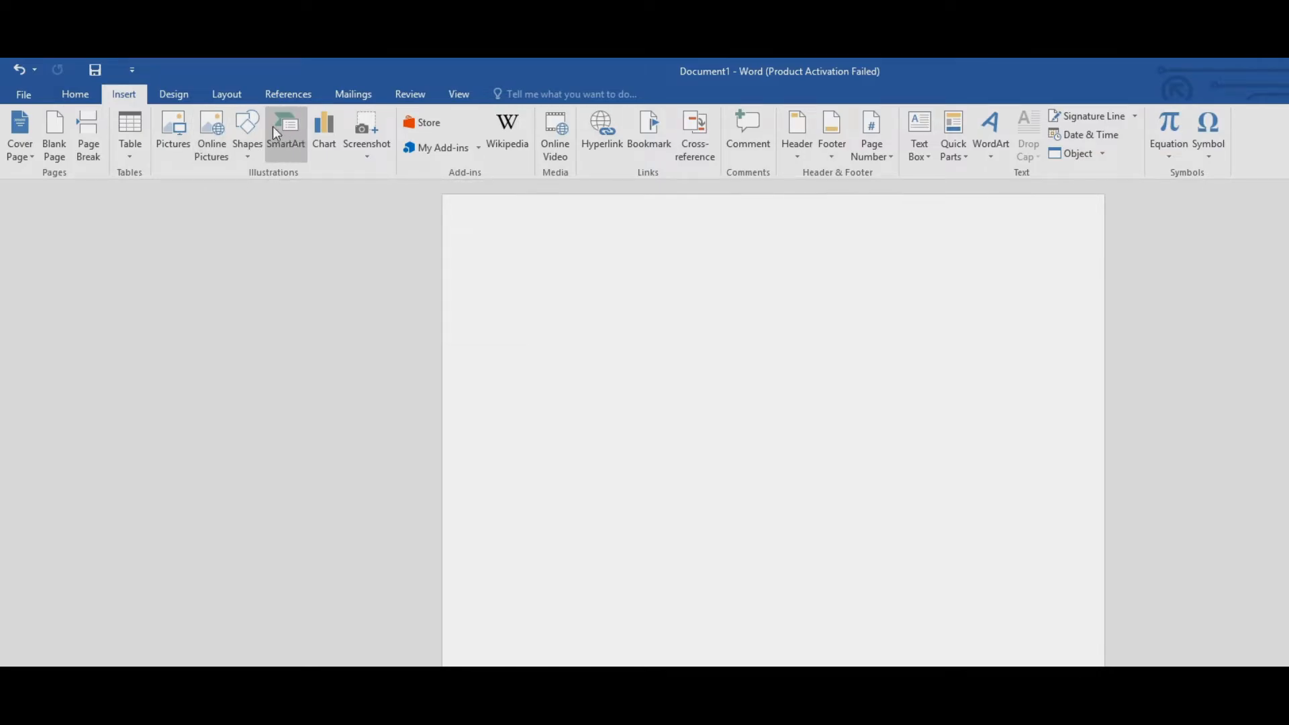
pyautogui.click(291, 135)
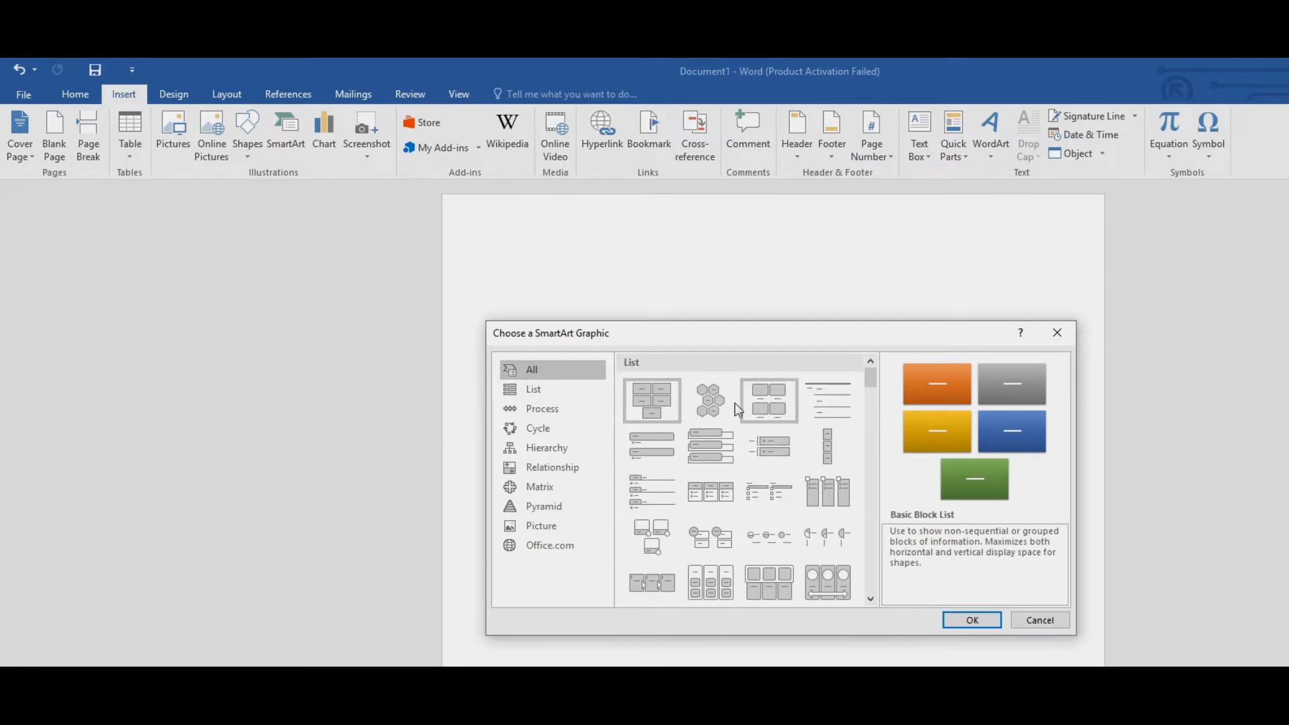
pyautogui.click(540, 392)
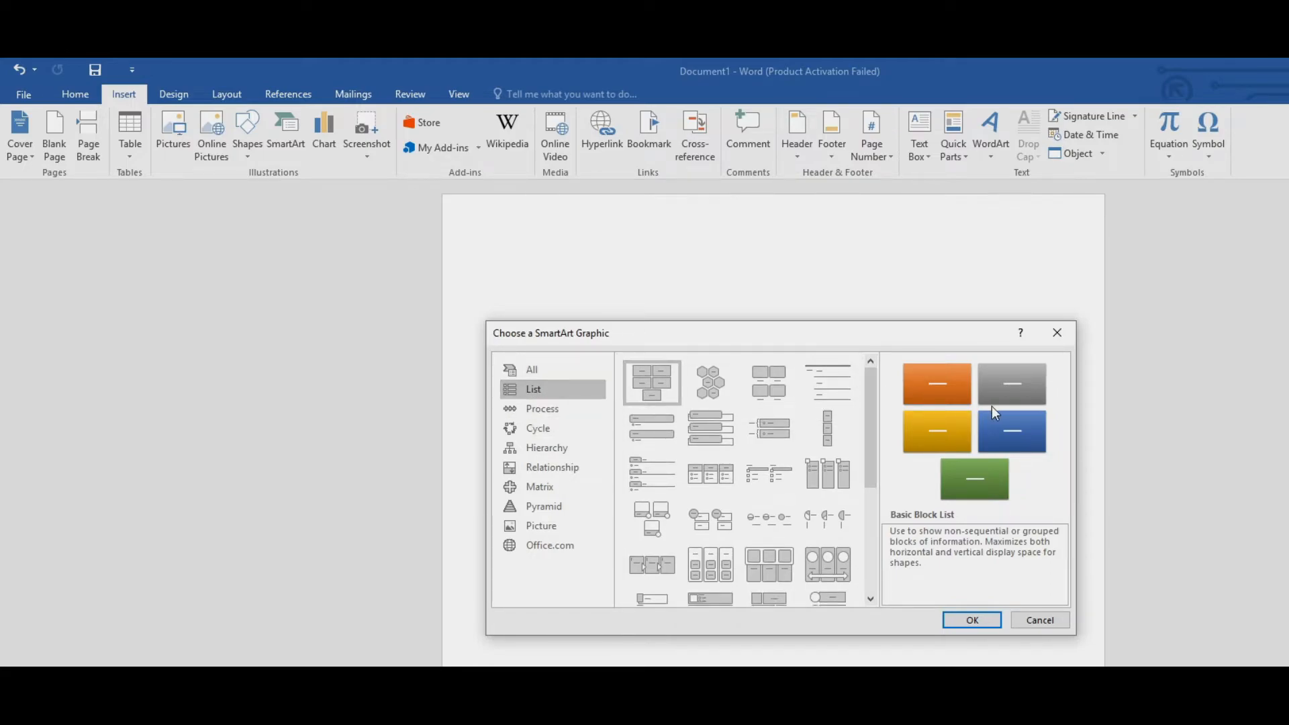
pyautogui.click(710, 383)
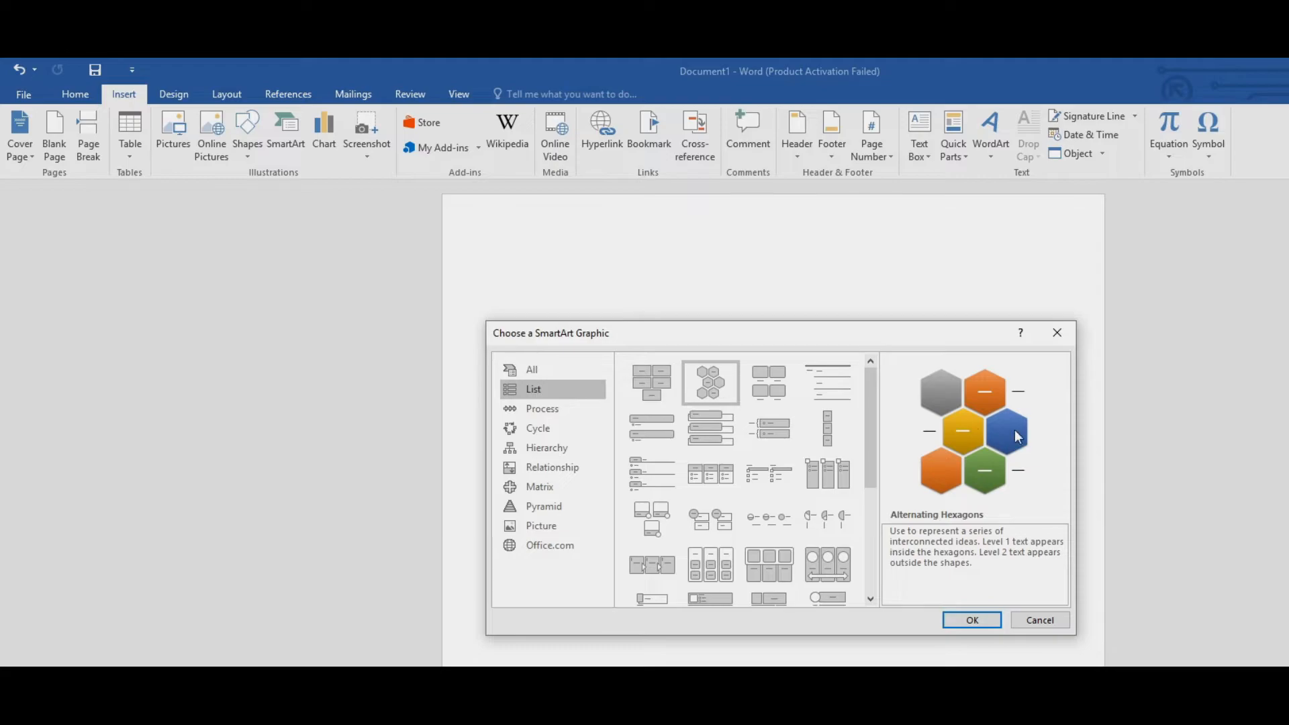
pyautogui.click(768, 383)
pyautogui.click(827, 480)
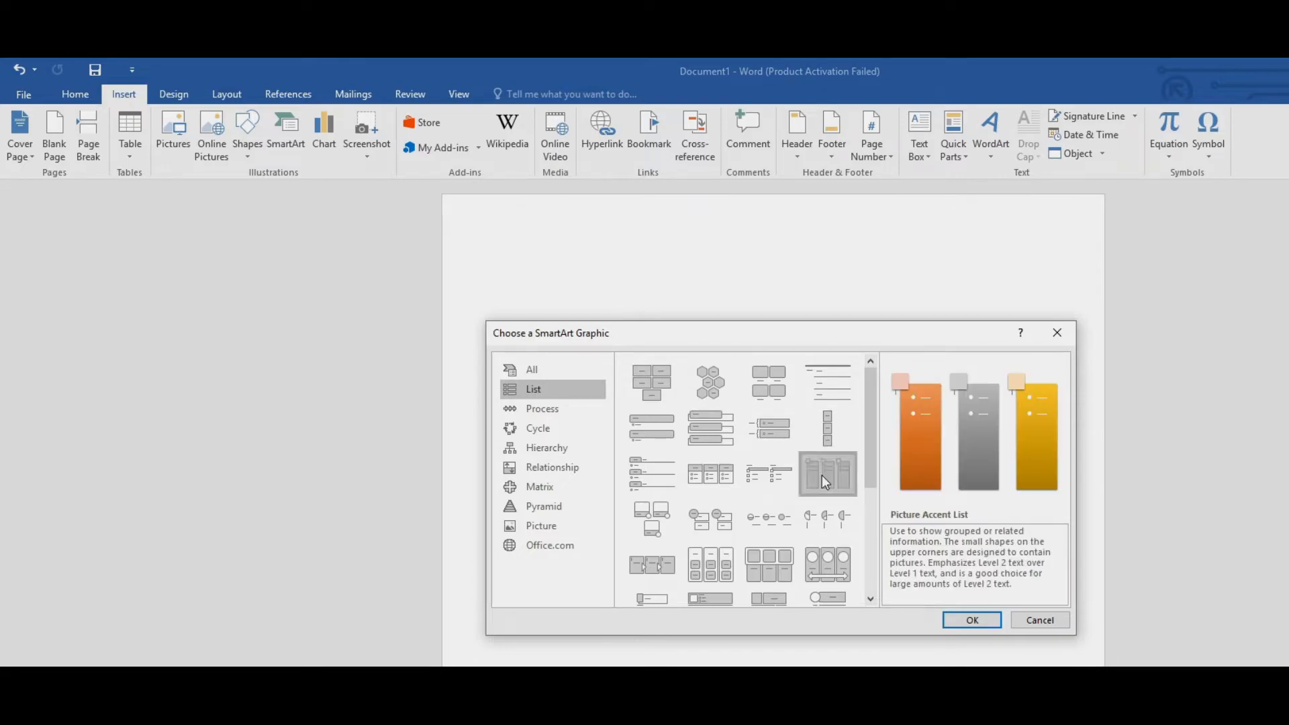
pyautogui.click(710, 427)
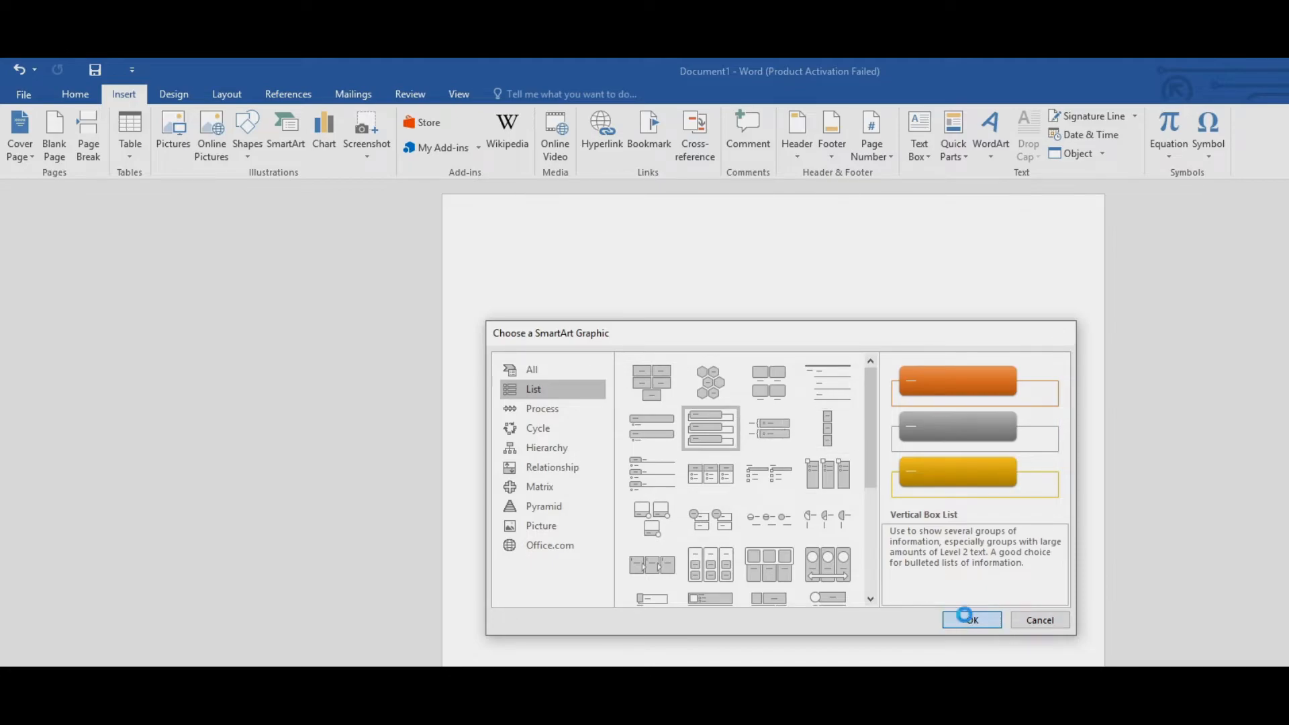
pyautogui.click(971, 619)
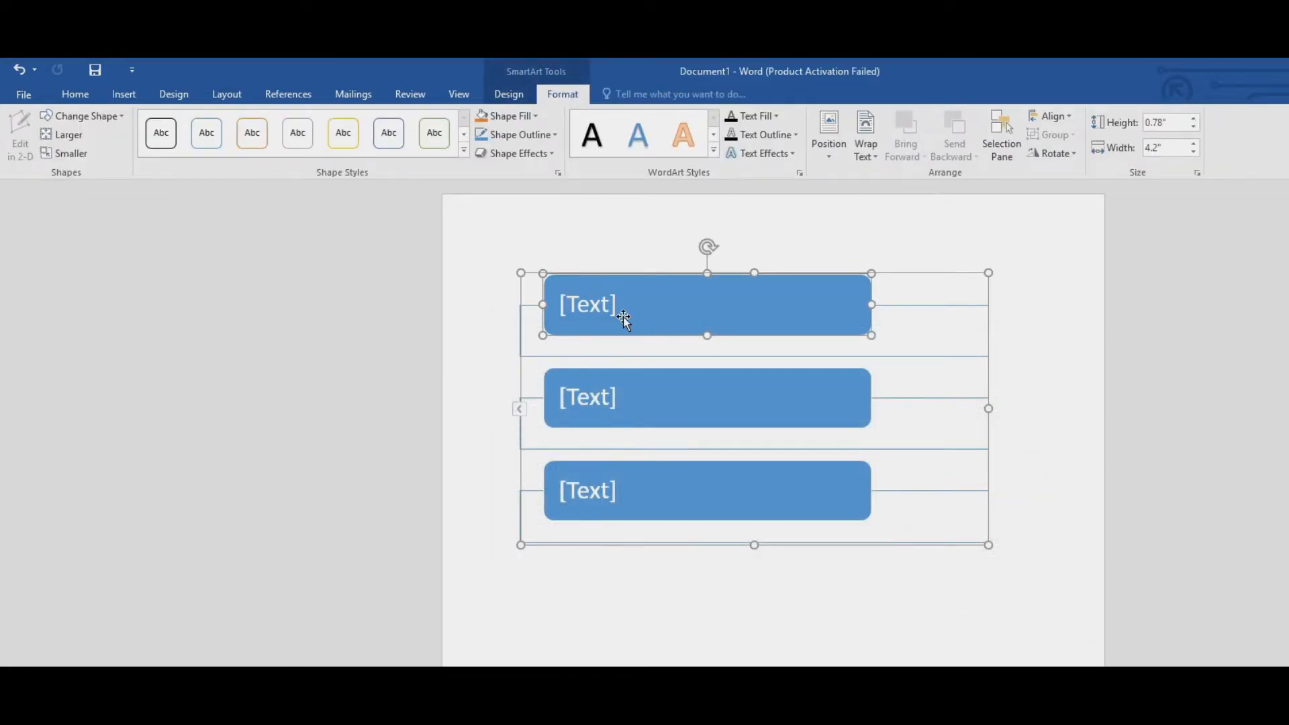
# - Fill the three boxes of the SmartArt list with "Grammer", "Bangla" and "English"
pyautogui.write('Gramme')
pyautogui.click(617, 397)
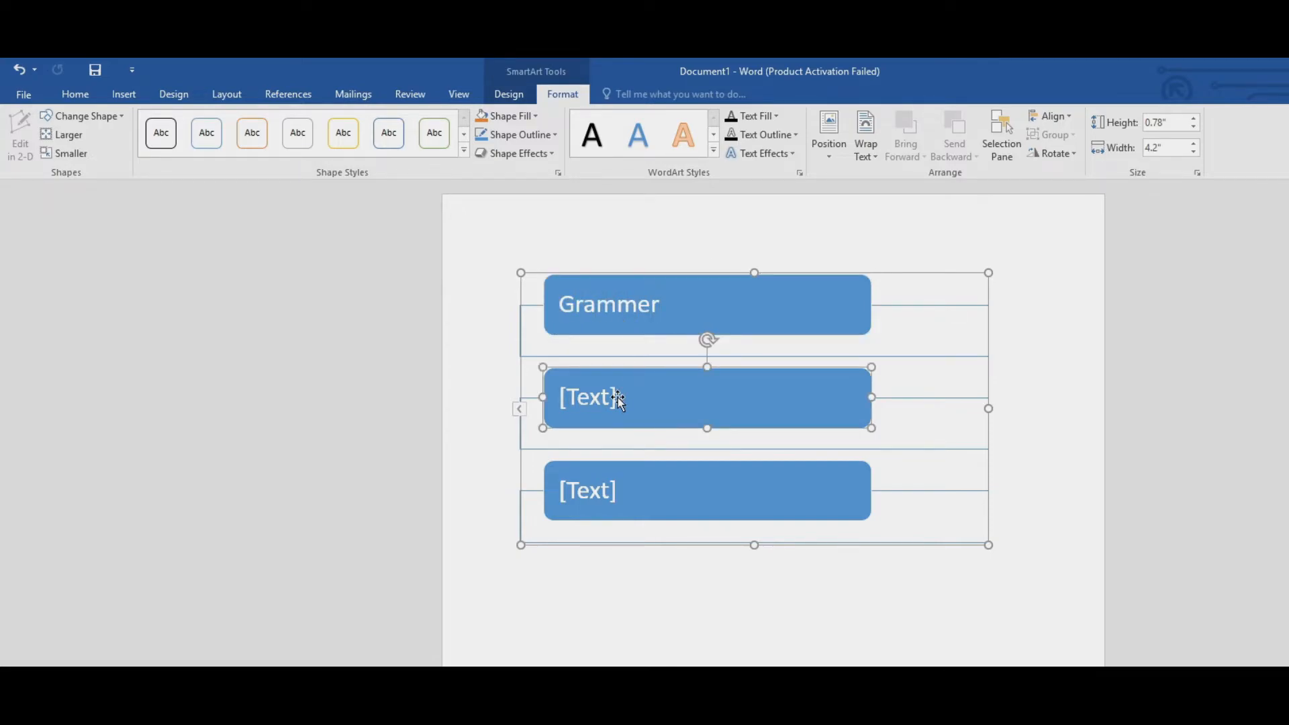
pyautogui.write('BAngla')
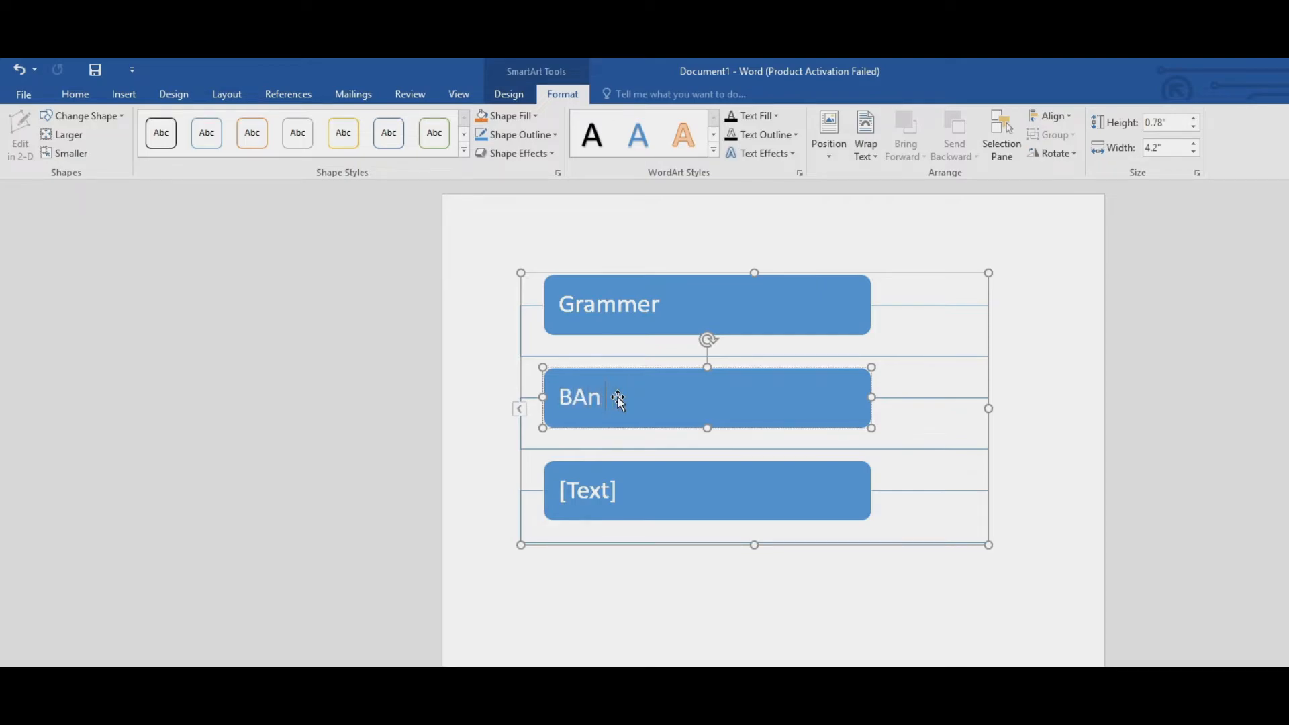
pyautogui.write('la')
pyautogui.click(611, 486)
pyautogui.write('English')
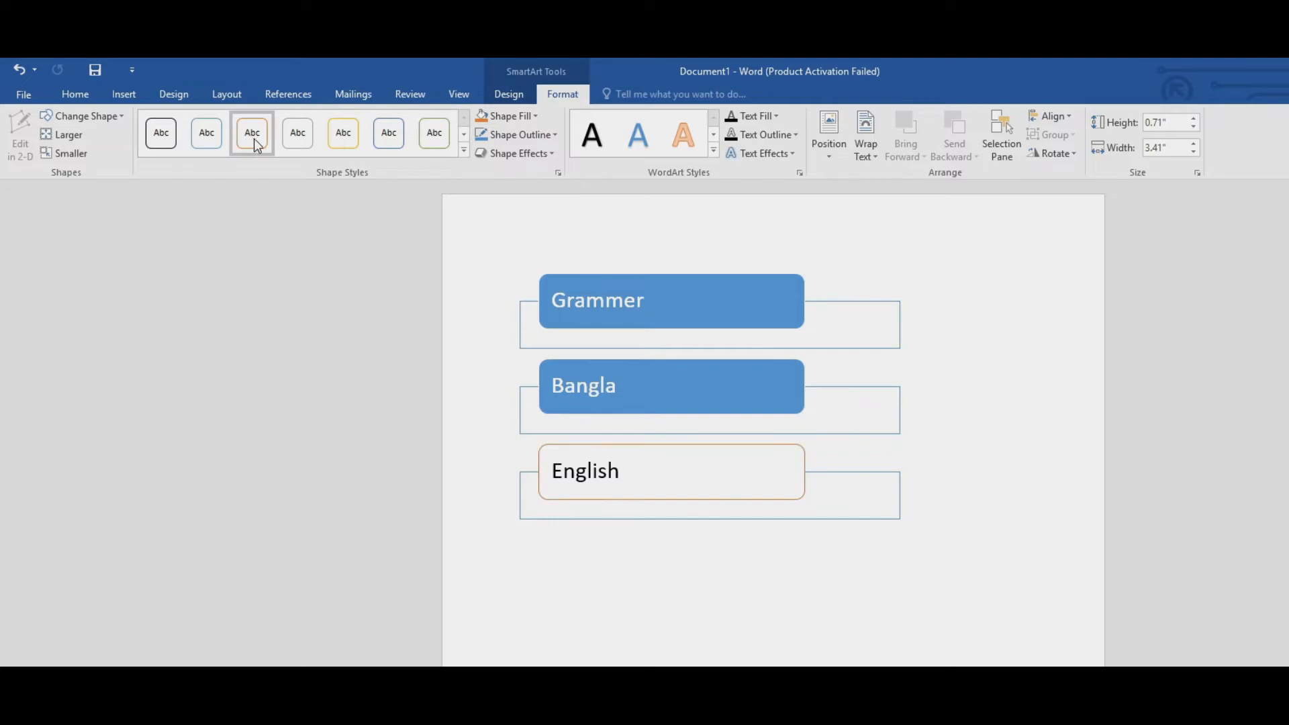
# - Apply white-filled outline styles to the boxes: light blue for Grammer, orange for Bangla and dark blue for English
pyautogui.click(605, 300)
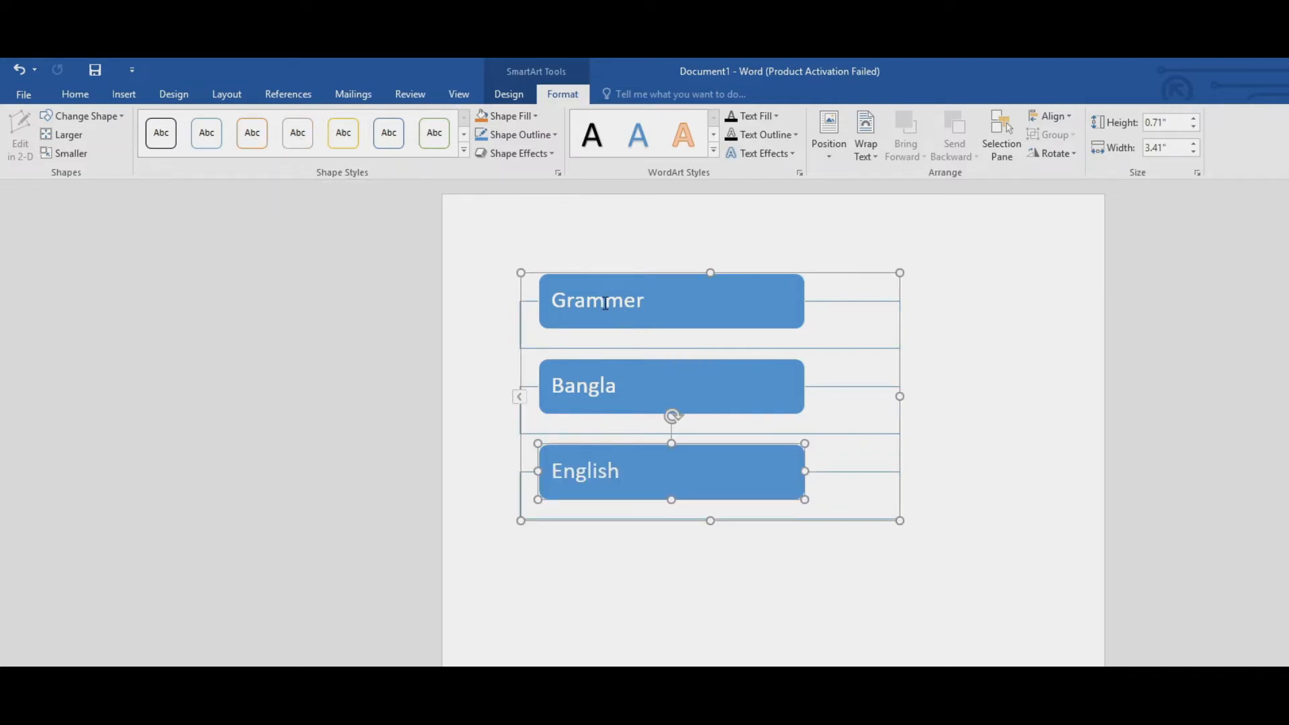
pyautogui.click(207, 133)
pyautogui.click(630, 377)
pyautogui.click(251, 132)
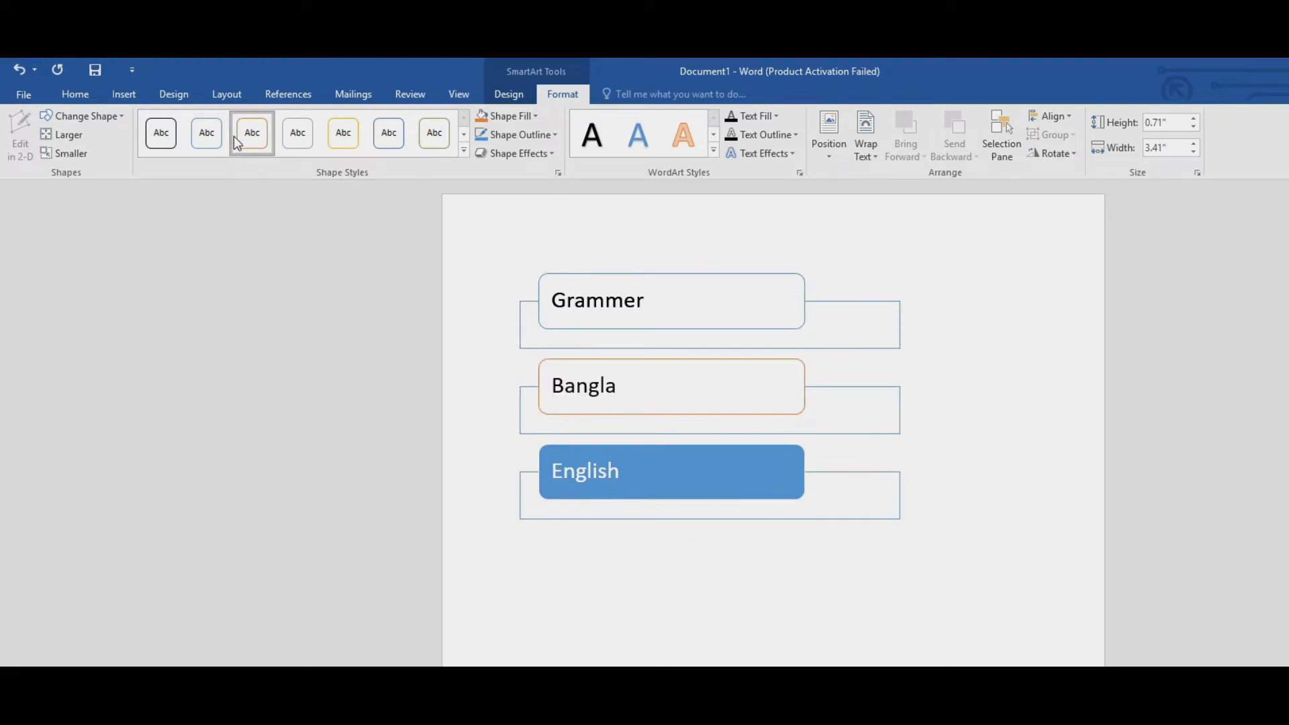
pyautogui.click(630, 492)
pyautogui.click(388, 137)
pyautogui.click(718, 614)
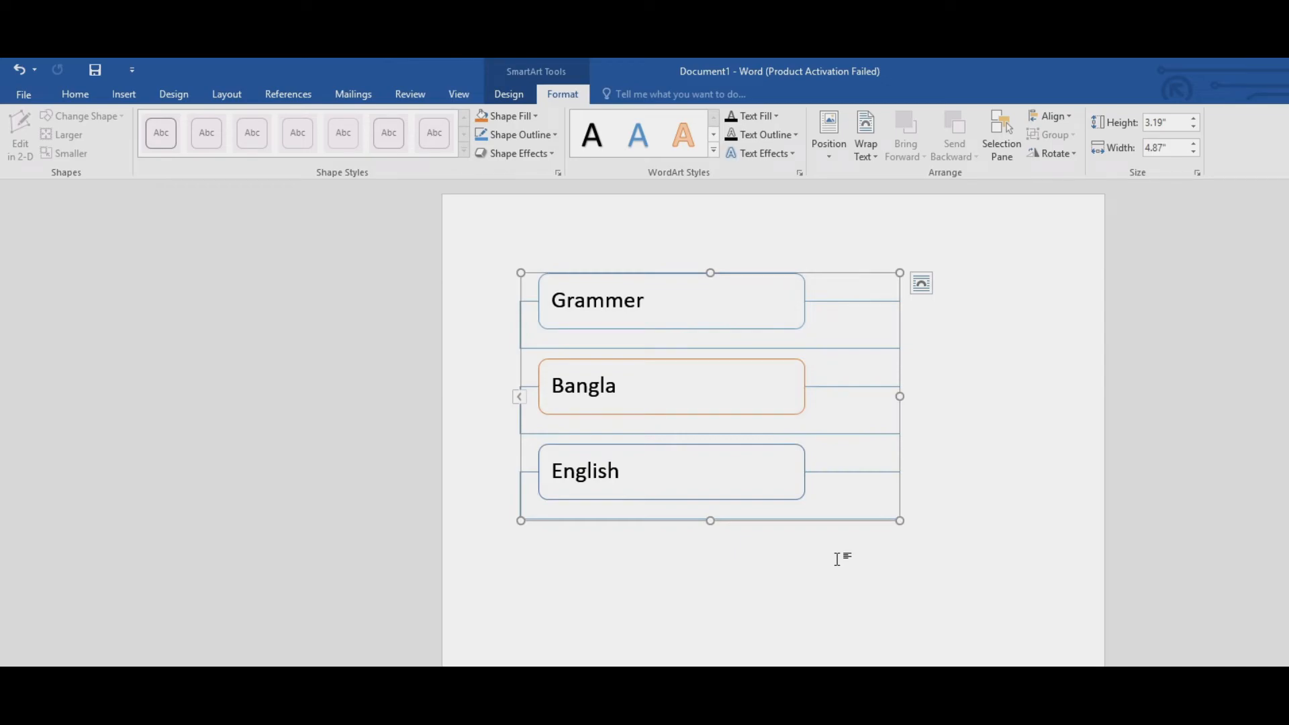
# - Preview SmartArt layouts among all categories, including Vertical Bracket List, Horizontal Bullet List and Square Accent List
pyautogui.click(125, 94)
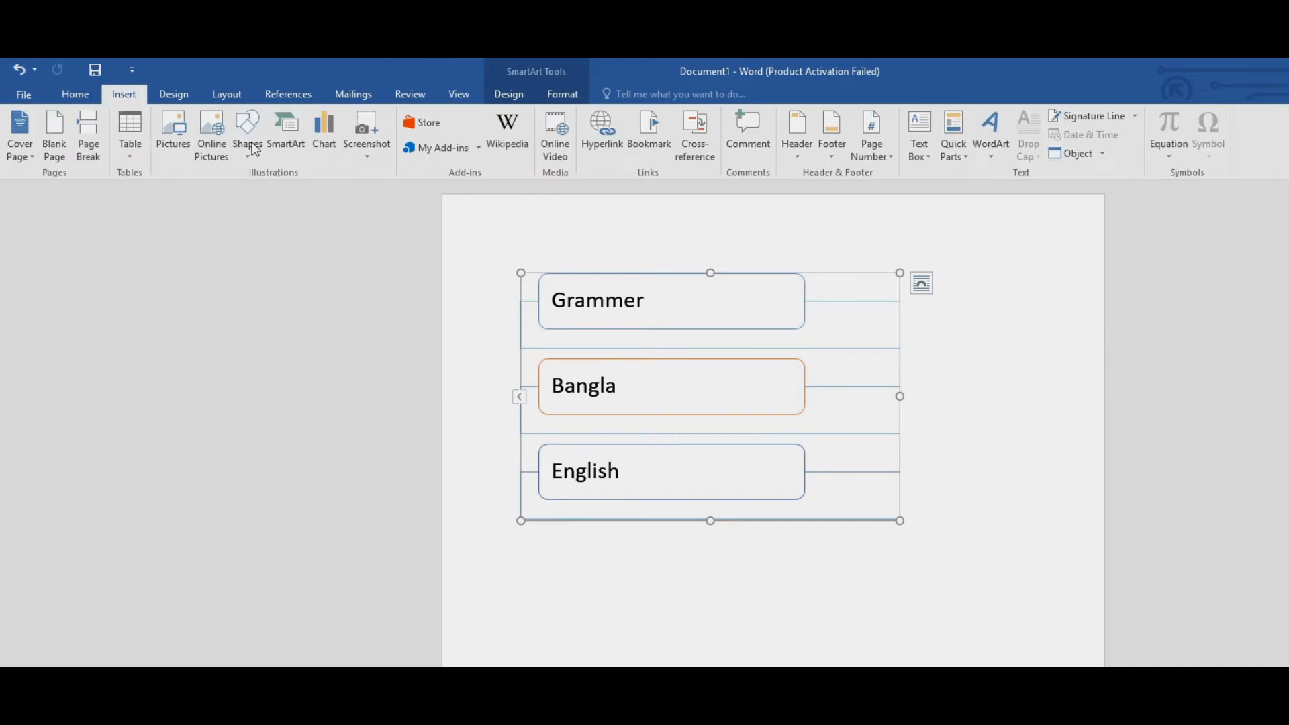
pyautogui.click(290, 148)
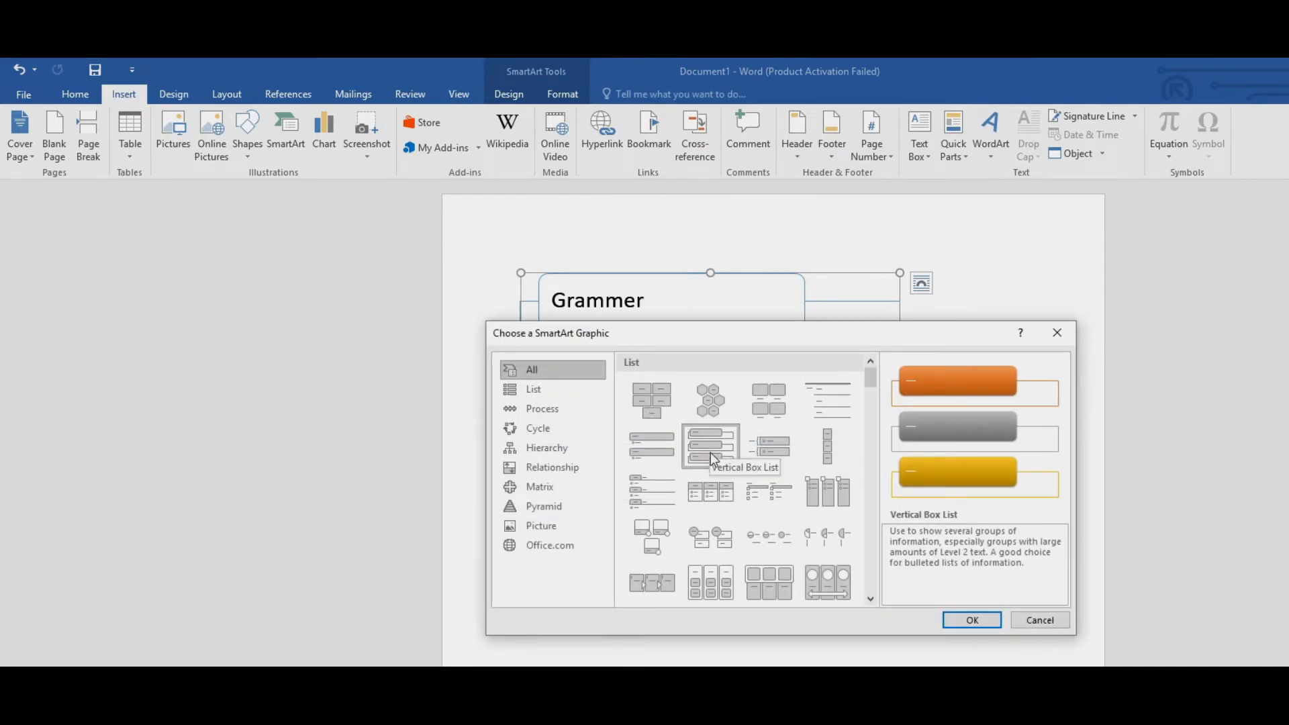
pyautogui.click(769, 454)
pyautogui.click(826, 453)
pyautogui.click(765, 452)
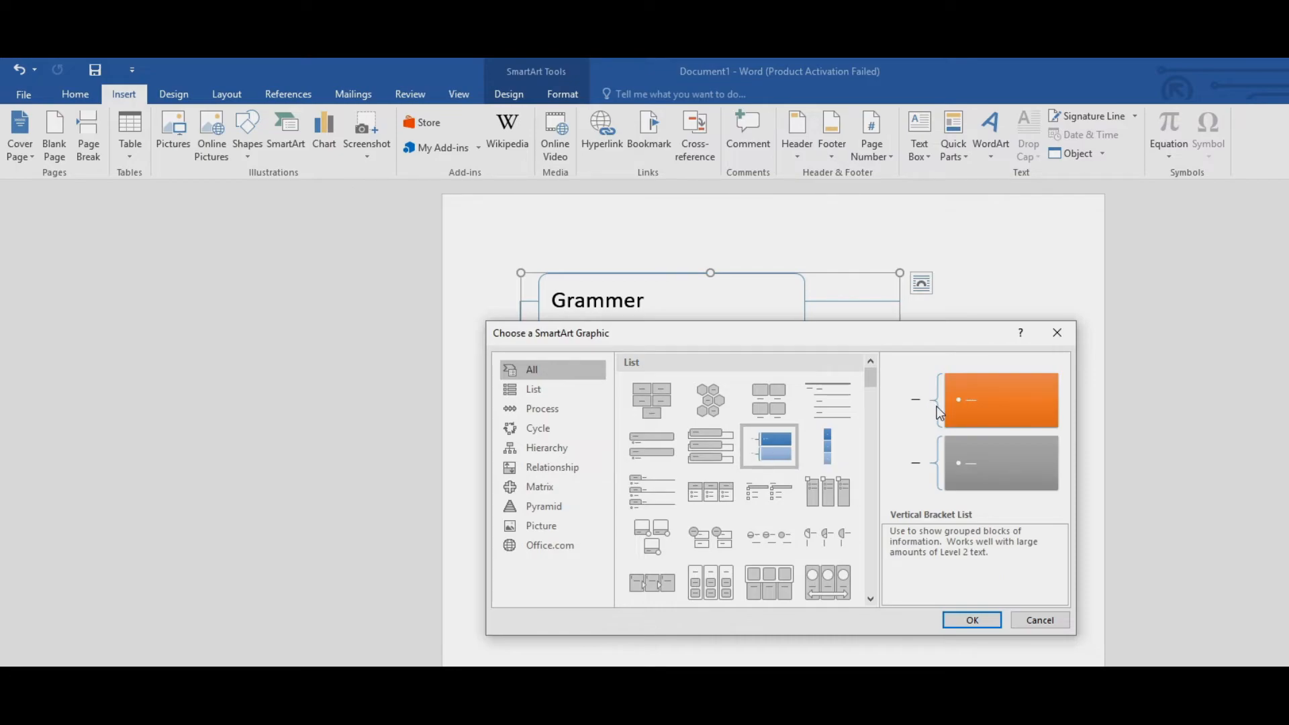
pyautogui.click(775, 581)
pyautogui.click(710, 492)
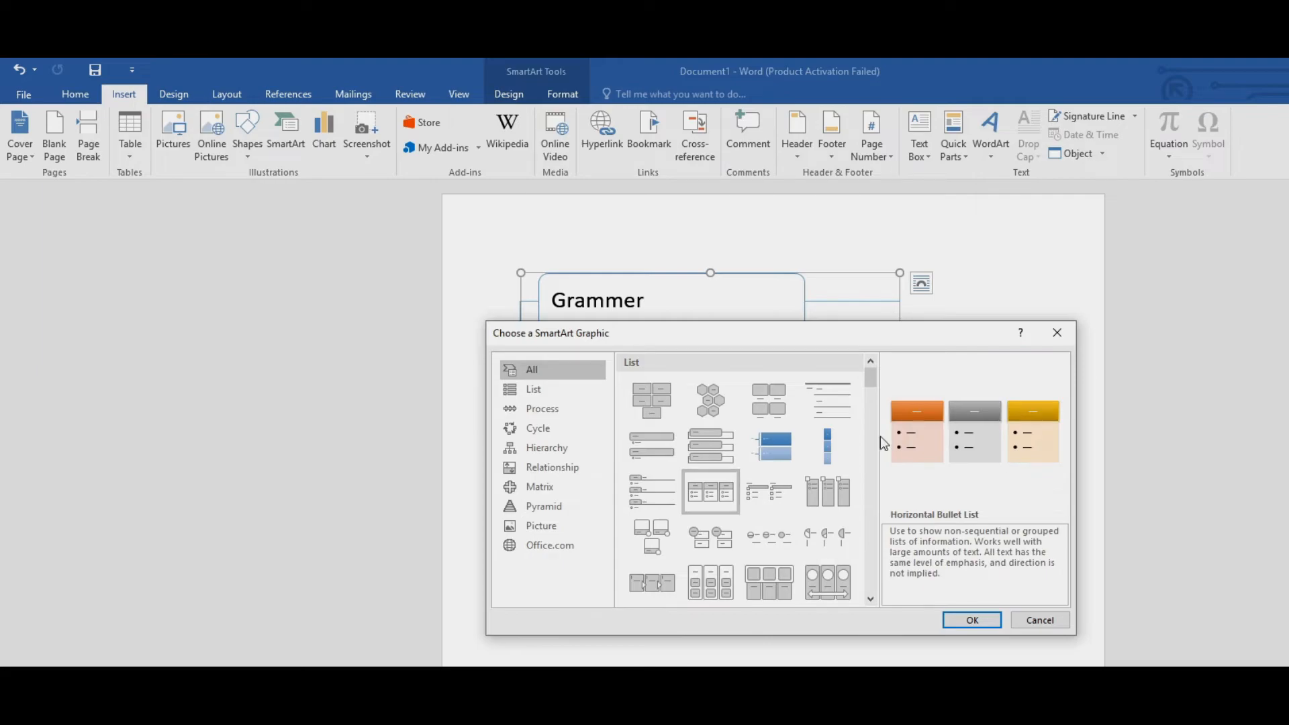
pyautogui.click(777, 504)
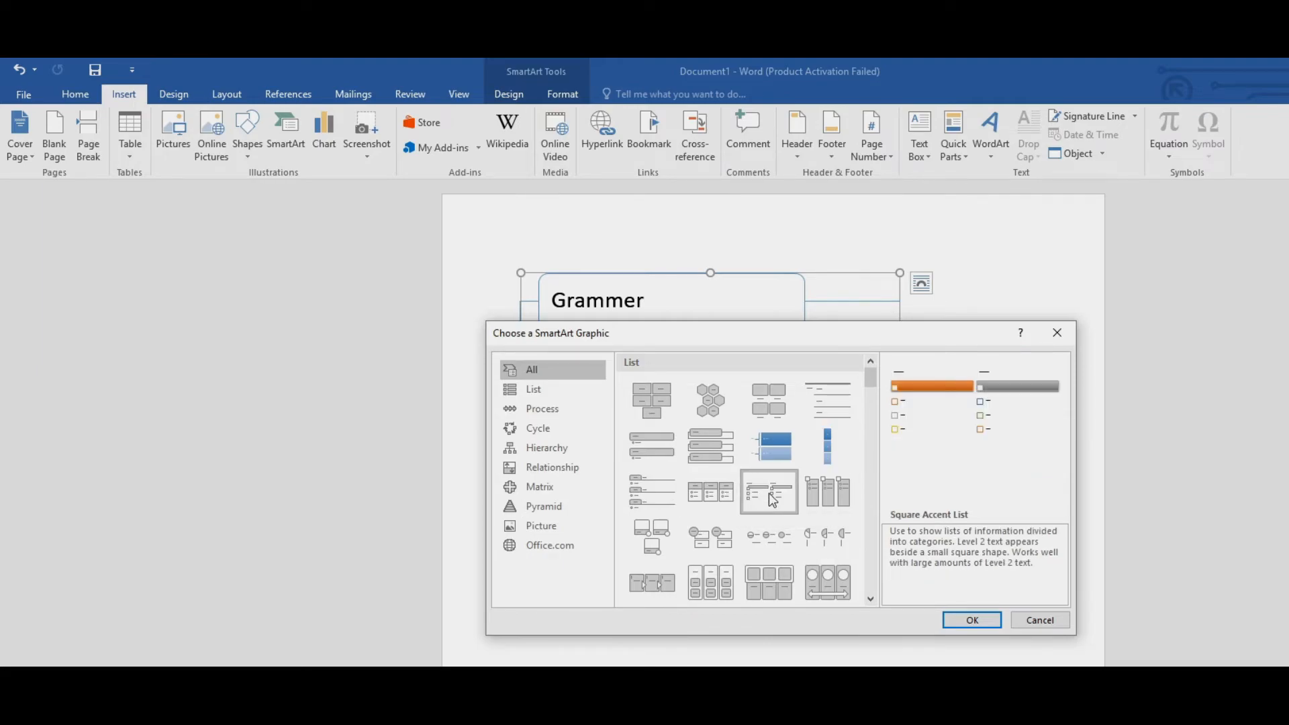
# - Examine the SmartArt layouts of the List category, including Vertical Bullet List, Picture Accent List and Bending Picture Accent List
pyautogui.click(533, 389)
pyautogui.click(771, 389)
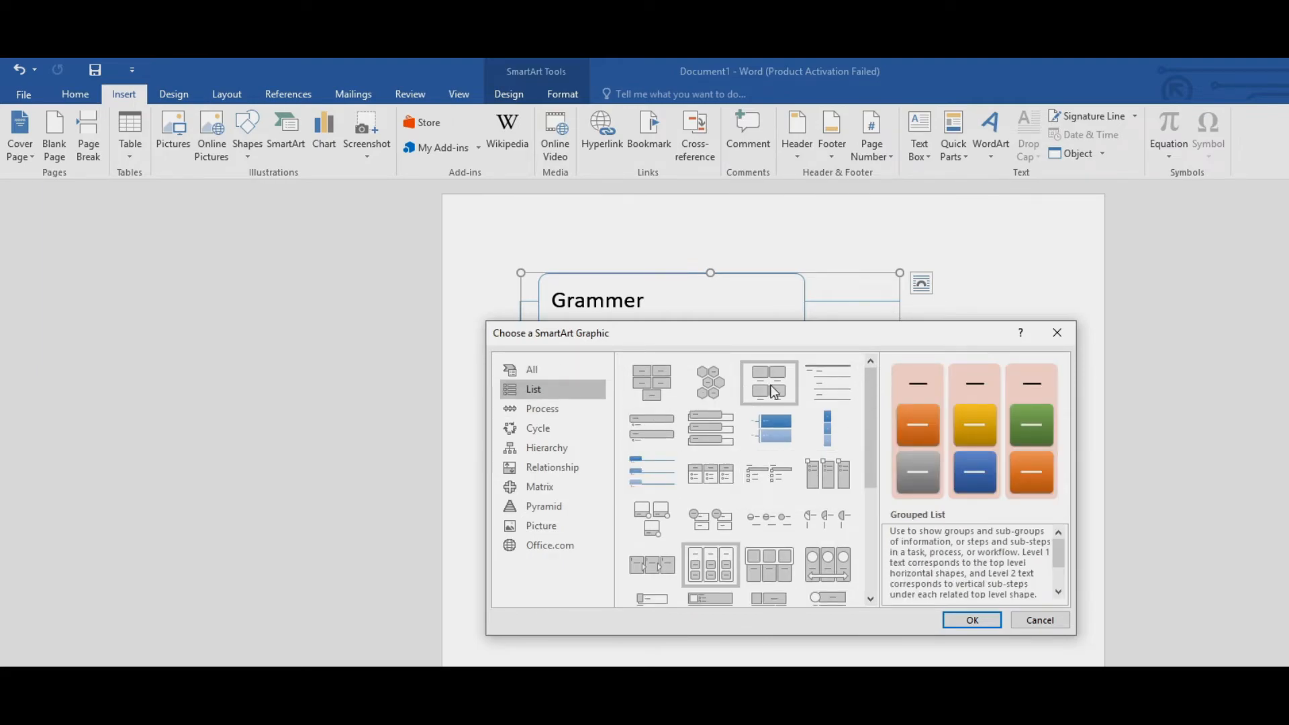
pyautogui.click(839, 391)
pyautogui.click(827, 433)
pyautogui.click(770, 435)
pyautogui.click(708, 442)
pyautogui.click(652, 431)
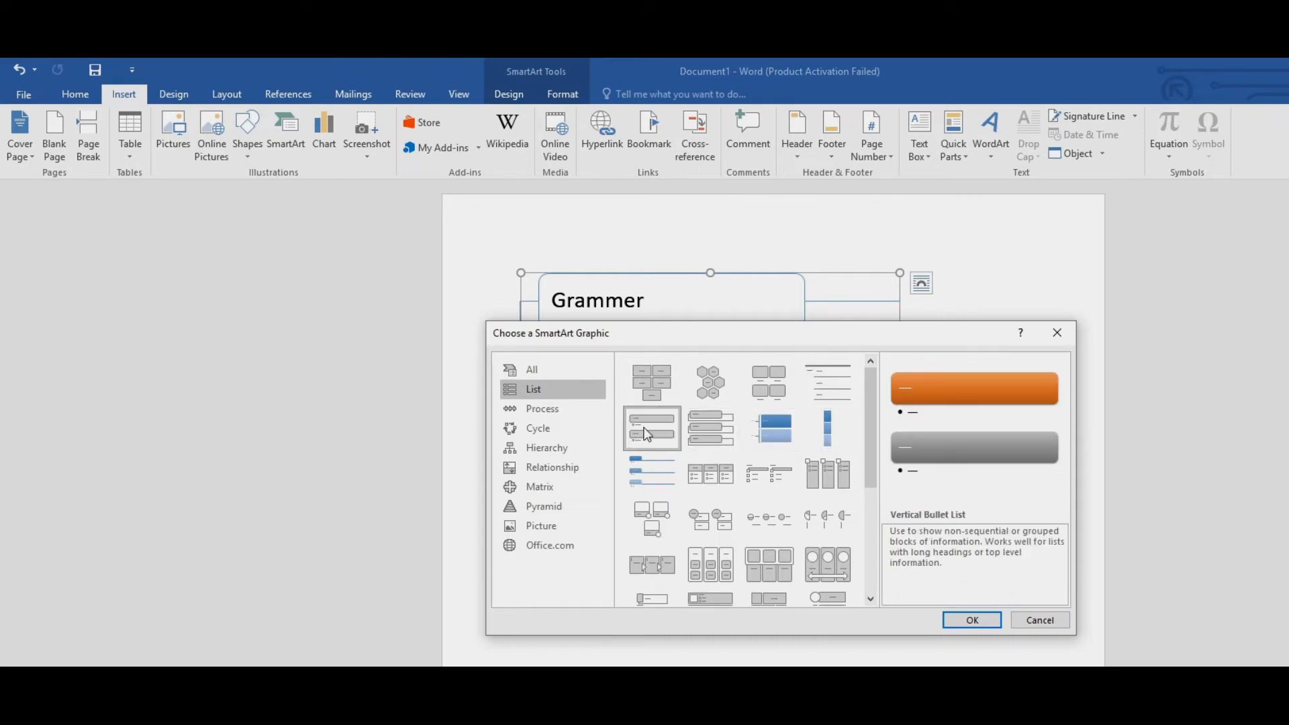
pyautogui.click(648, 489)
pyautogui.click(710, 477)
pyautogui.click(827, 474)
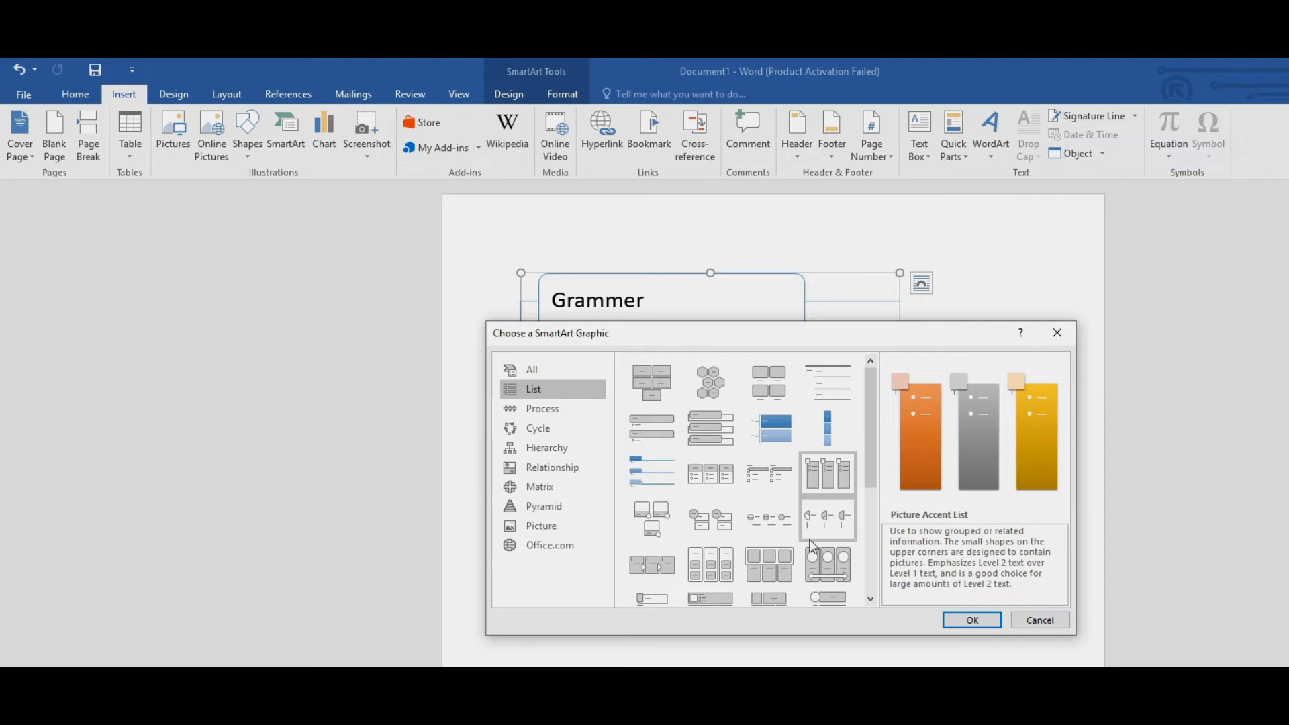
pyautogui.click(824, 524)
pyautogui.click(753, 522)
pyautogui.click(710, 518)
pyautogui.click(651, 519)
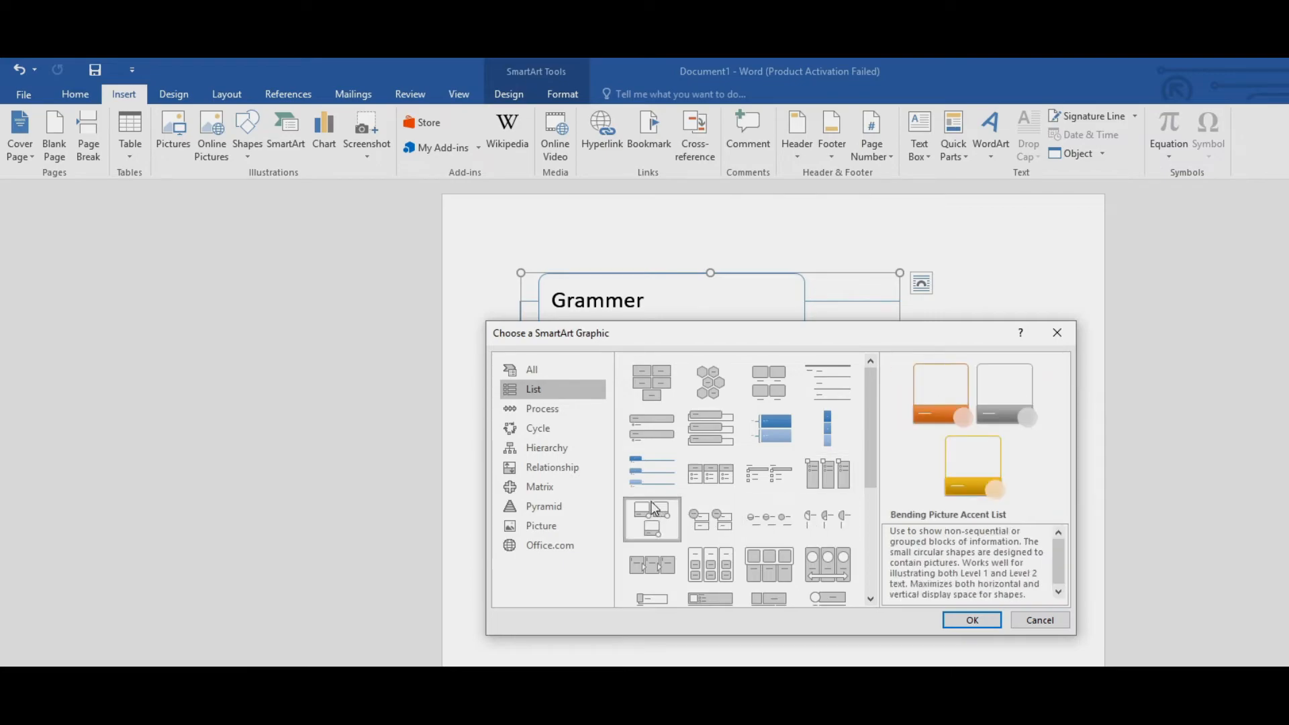
# - Preview several Process layouts, including Picture Accent Process and Interconnected Block Process, and look over the Cycle layouts
pyautogui.click(537, 408)
pyautogui.click(661, 429)
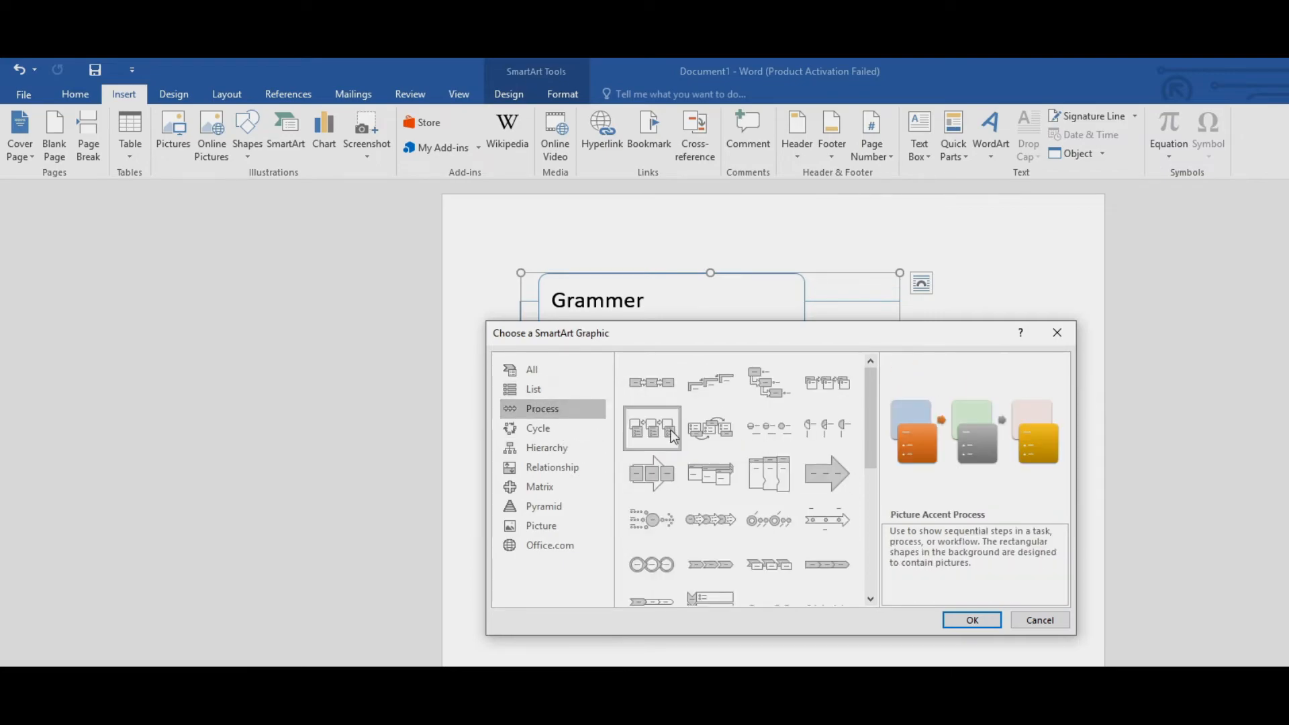
pyautogui.click(811, 476)
pyautogui.click(753, 475)
pyautogui.click(696, 466)
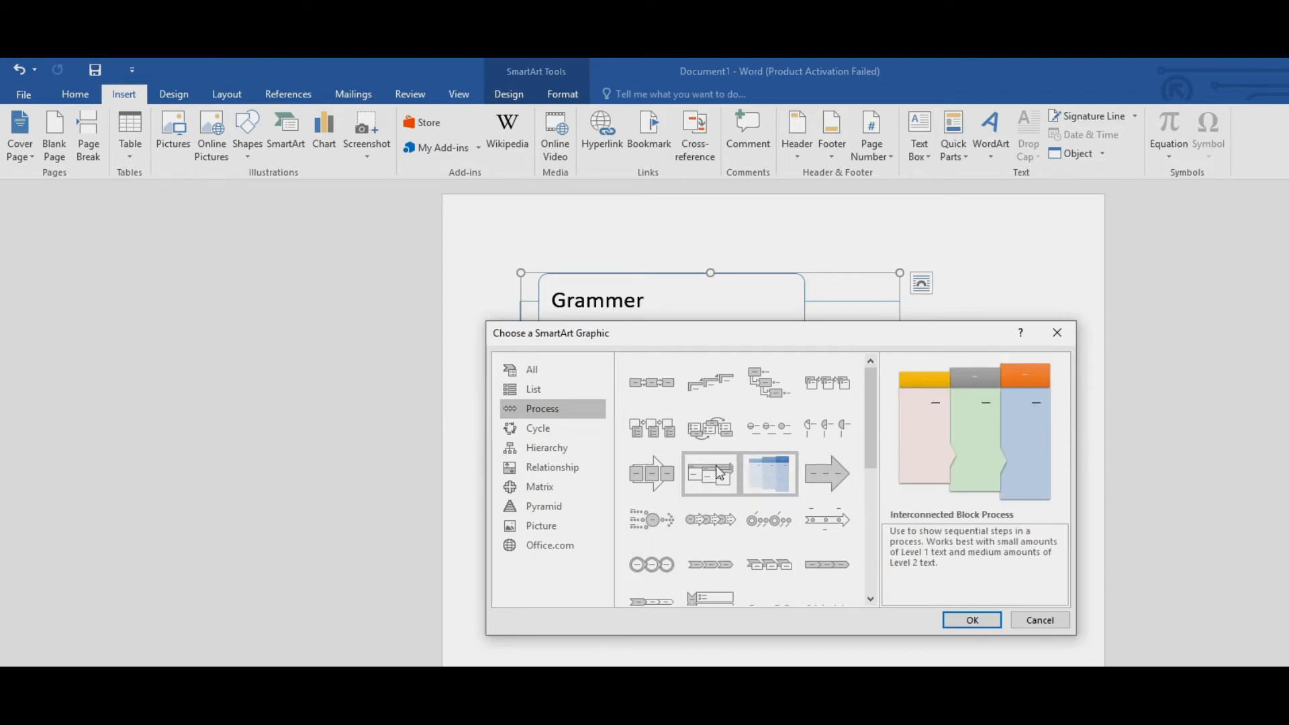
pyautogui.click(647, 473)
pyautogui.click(546, 428)
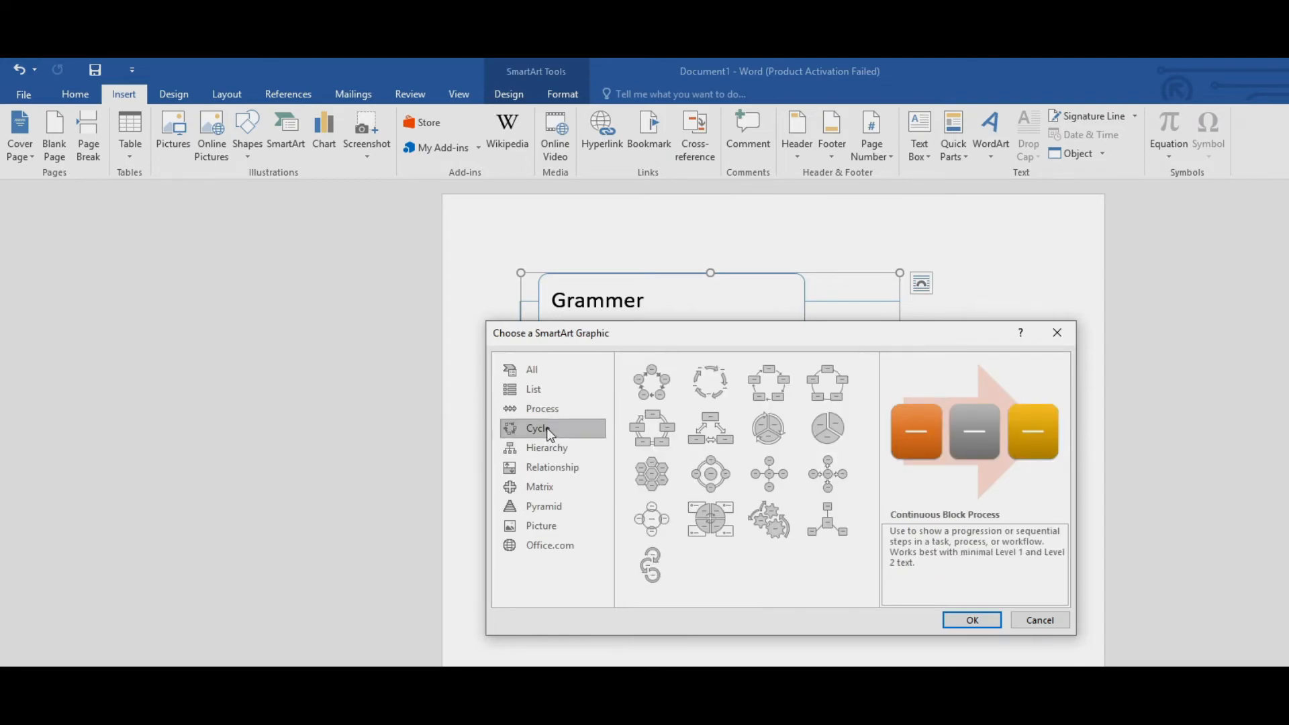
# - Insert a Name and Title Organization Chart from the Hierarchy category in place of the box list
pyautogui.click(566, 446)
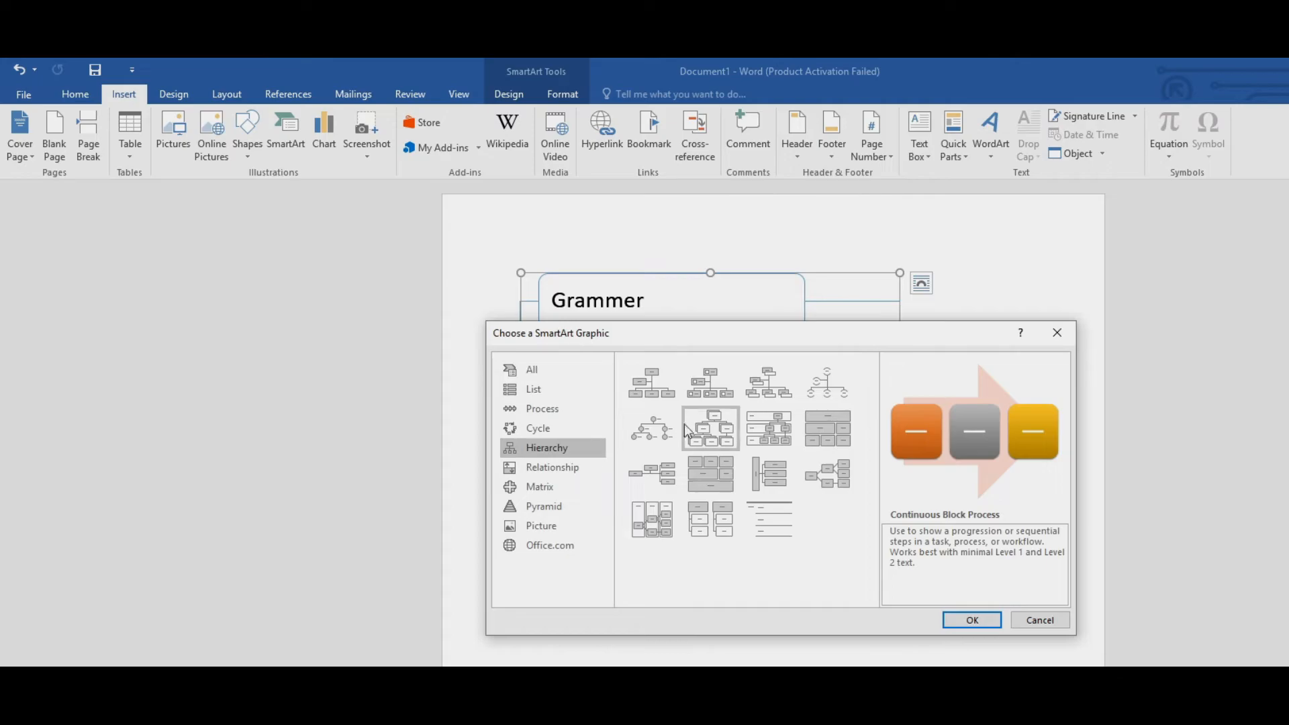
pyautogui.click(713, 391)
pyautogui.click(759, 391)
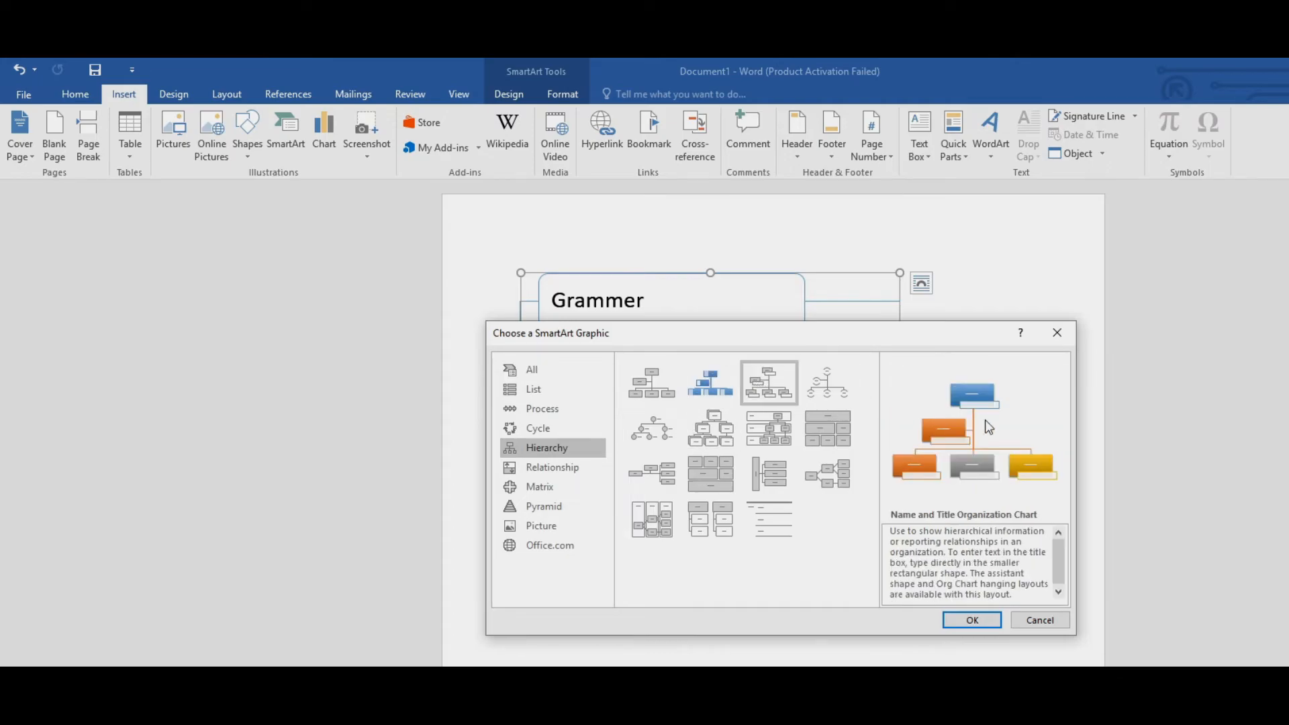
pyautogui.click(969, 620)
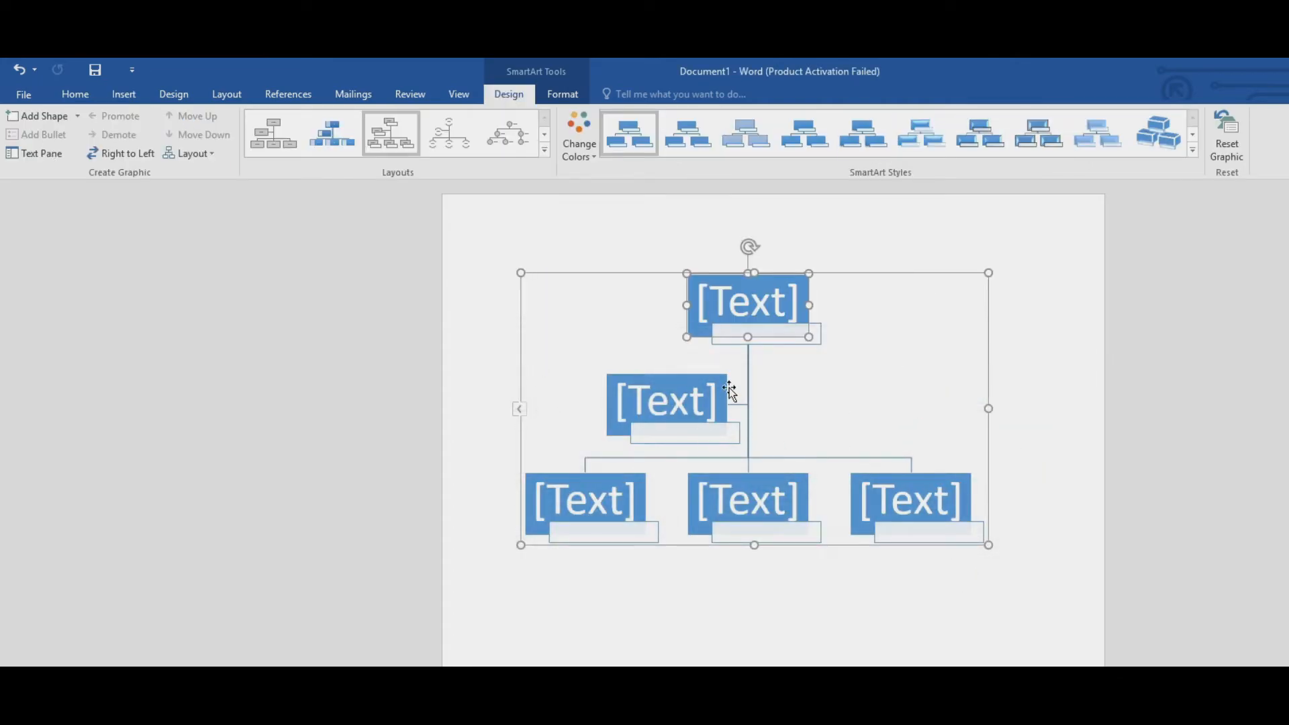
# - Enter "Router" in the small title box of the chart's top shape, replacing the trial text "computer"
pyautogui.click(757, 334)
pyautogui.write('computer')
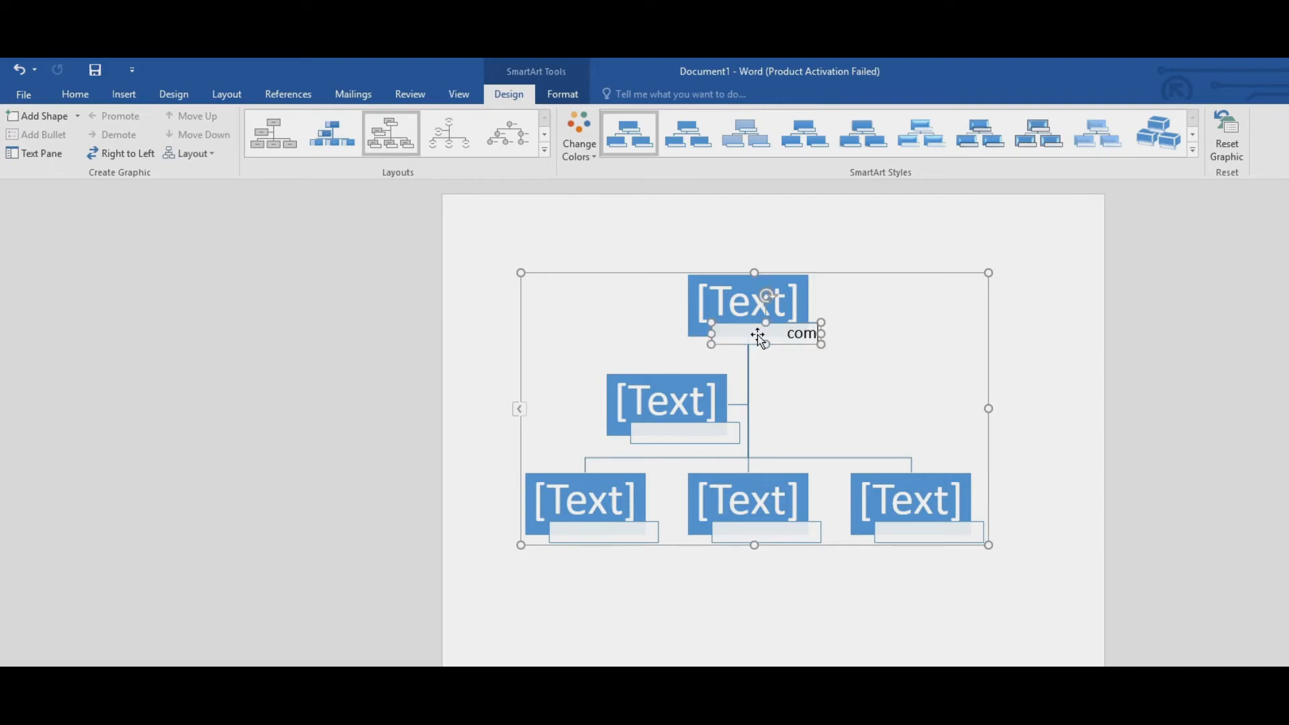
pyautogui.press('BackSpace')
pyautogui.press('BackSpace')
pyautogui.press('BackSpace')
pyautogui.press('BackSpace')
pyautogui.press('BackSpace')
pyautogui.press('BackSpace')
pyautogui.press('BackSpace')
pyautogui.press('BackSpace')
pyautogui.write('Router')
# - Fill the assistant's title box with "sasdsad" and the three lower title boxes with "adada", "adaad" and "adadada"
pyautogui.click(679, 433)
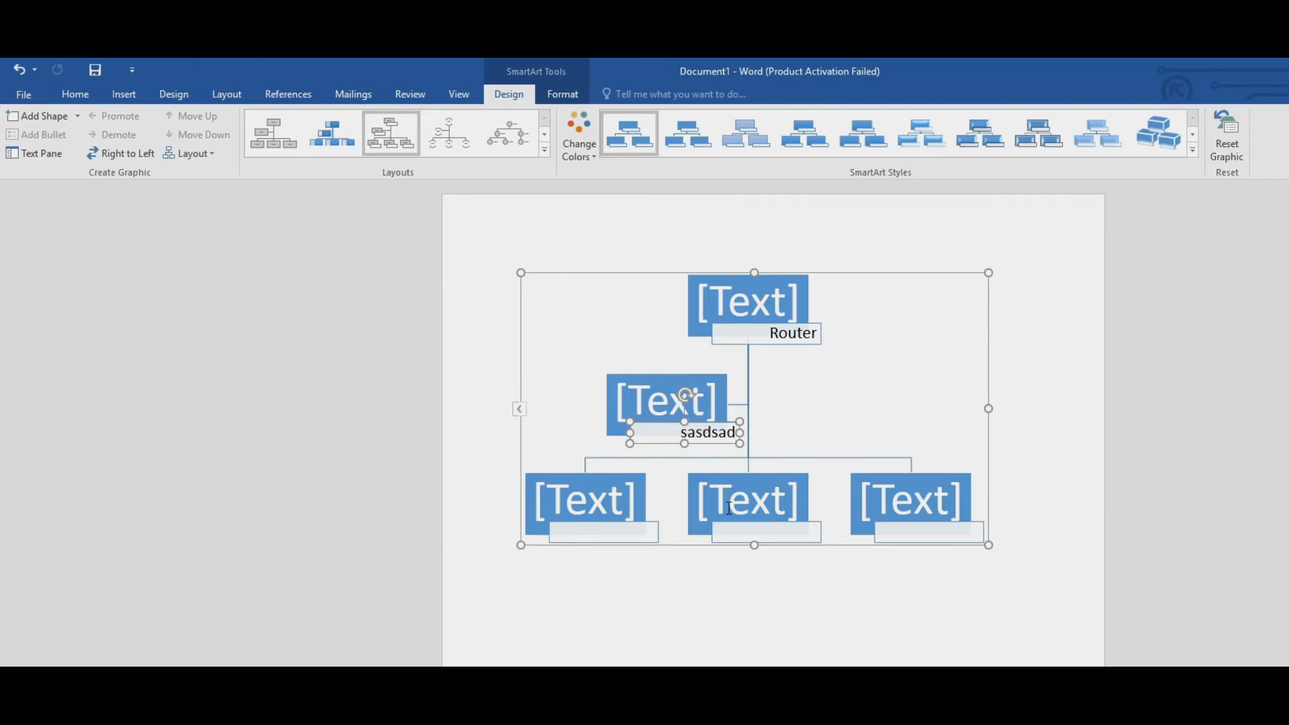
pyautogui.click(684, 402)
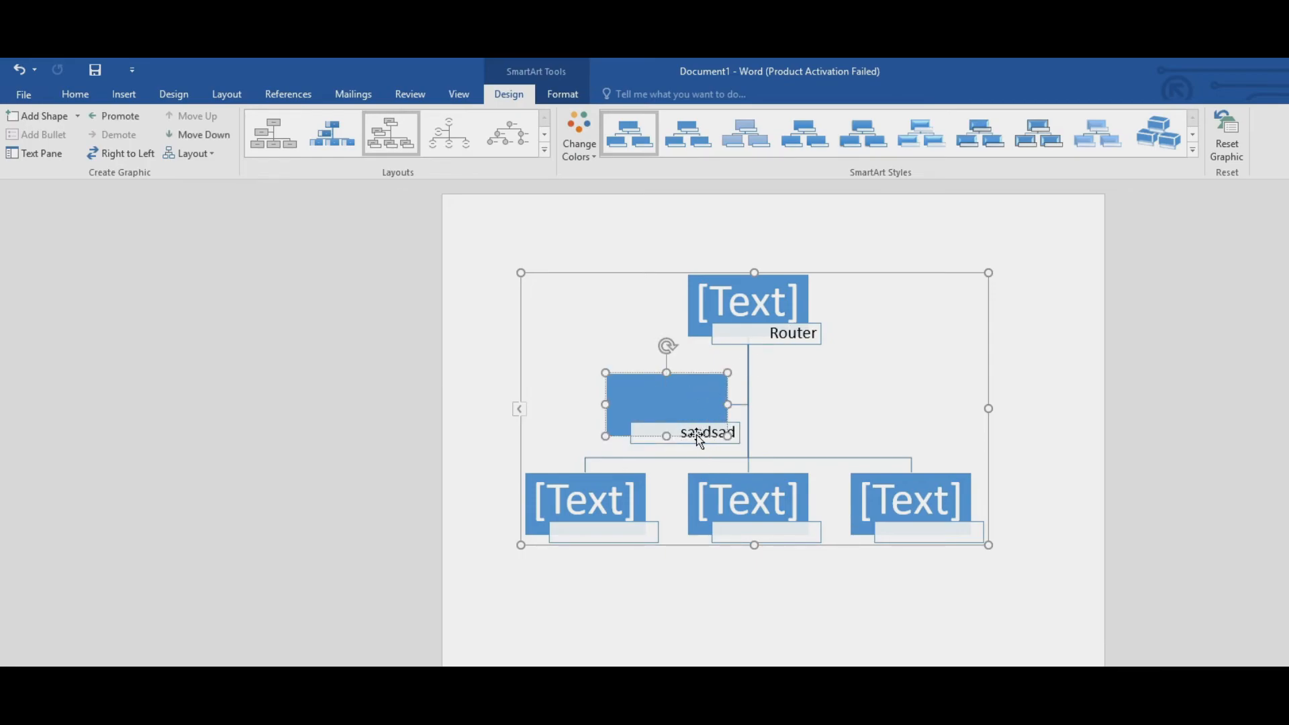
pyautogui.click(584, 533)
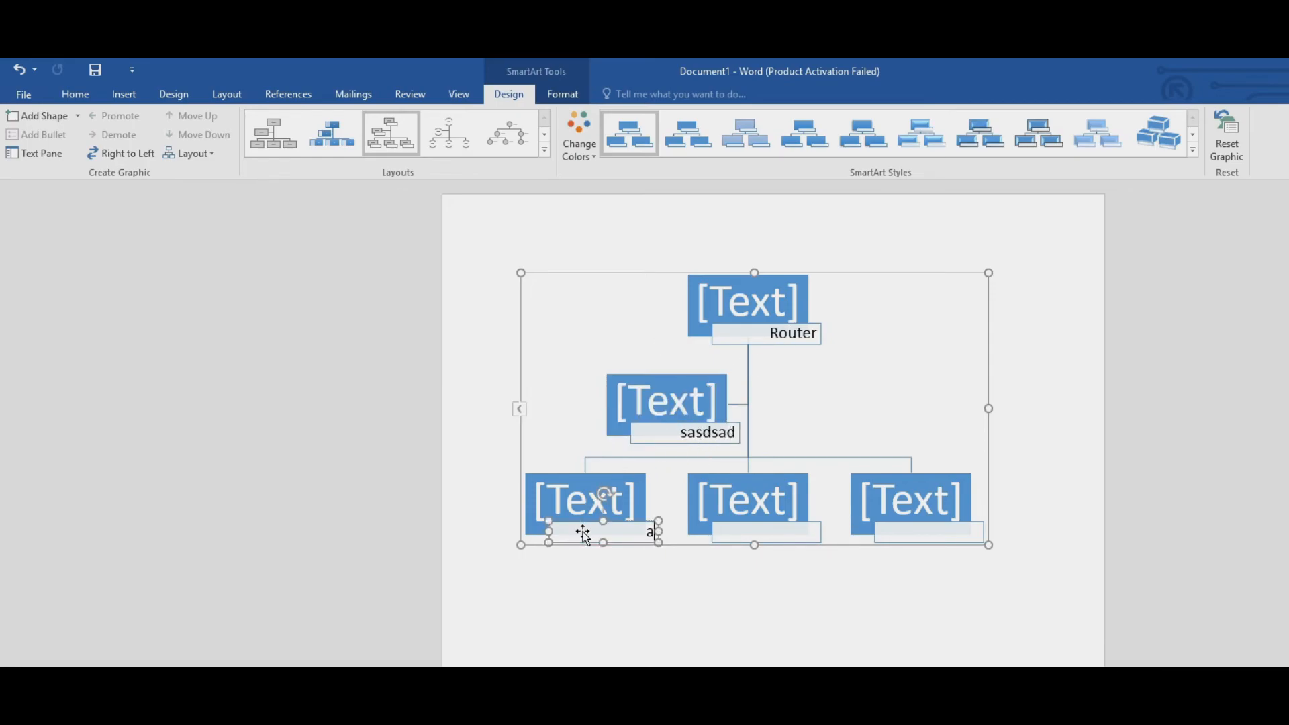
pyautogui.click(749, 530)
pyautogui.write('adaad')
pyautogui.click(907, 532)
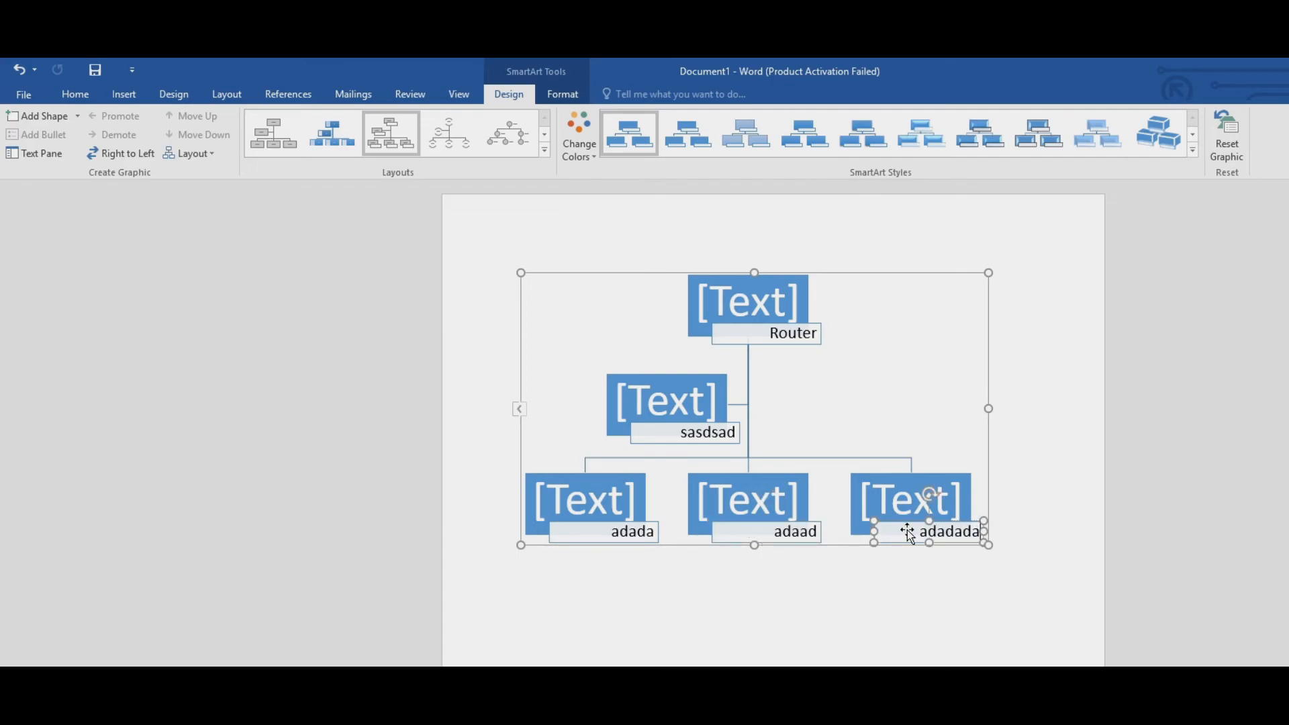
pyautogui.click(587, 342)
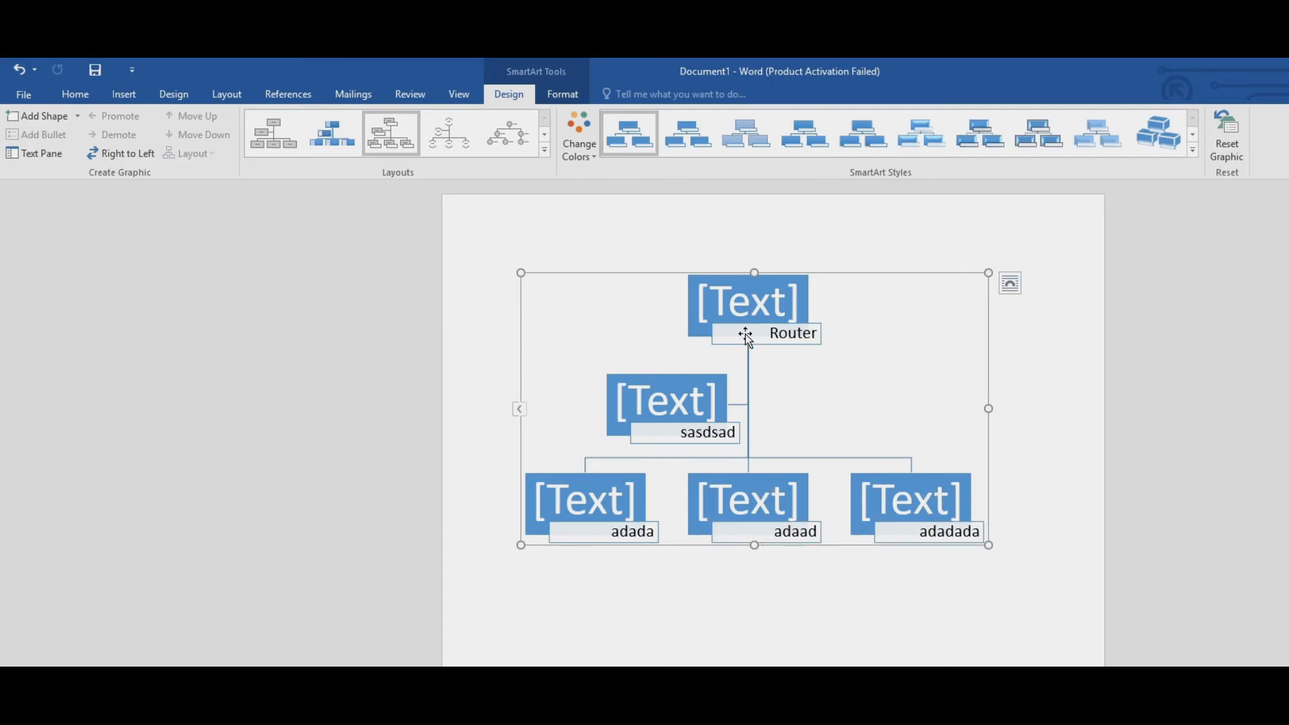
pyautogui.click(751, 305)
pyautogui.click(806, 331)
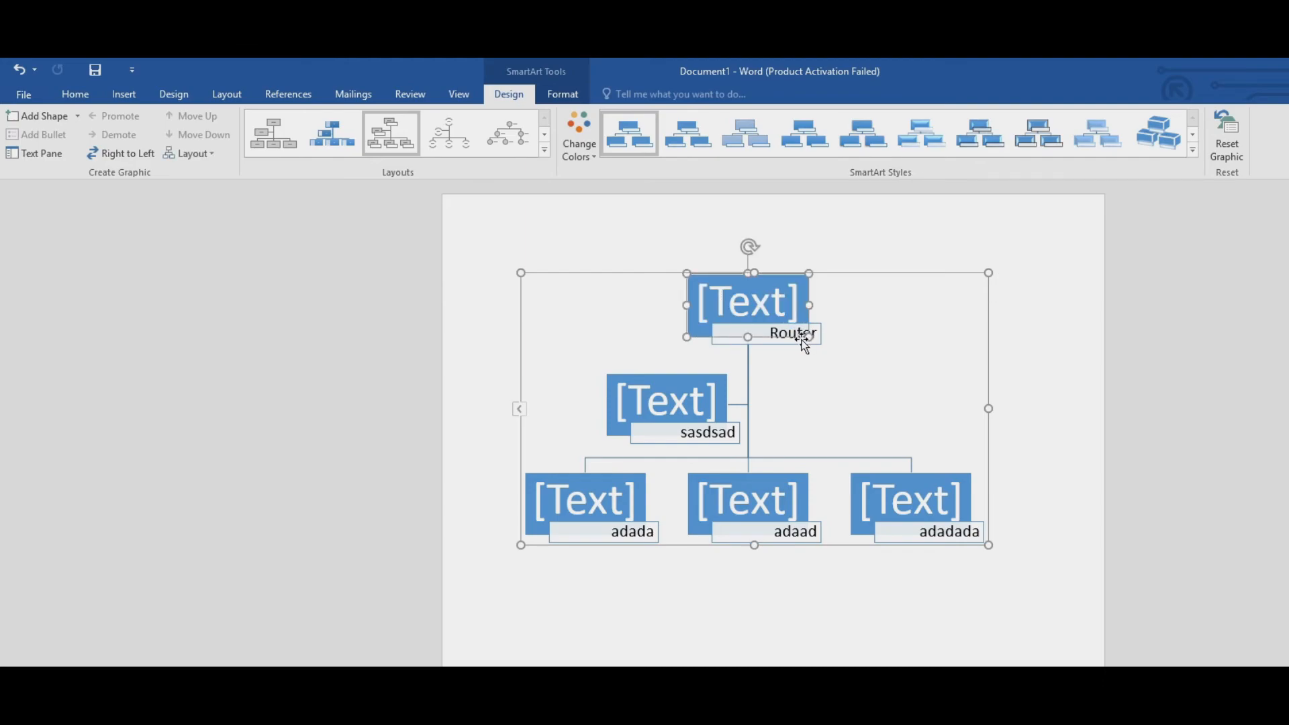
pyautogui.click(750, 302)
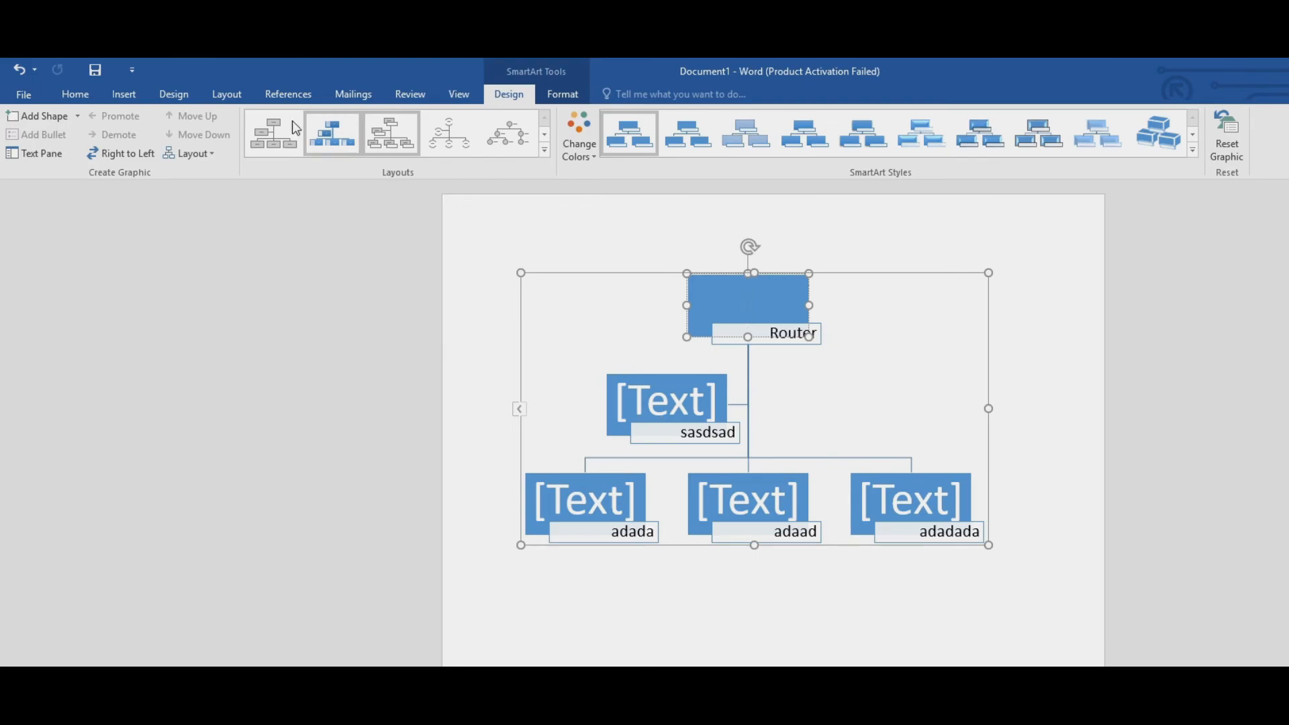
# - Undo the organization chart with its text entries, and the outline styling of the list's English and Bangla boxes
pyautogui.click(20, 67)
pyautogui.click(20, 67)
pyautogui.click(19, 67)
pyautogui.click(18, 68)
pyautogui.click(19, 67)
pyautogui.click(19, 68)
pyautogui.click(19, 67)
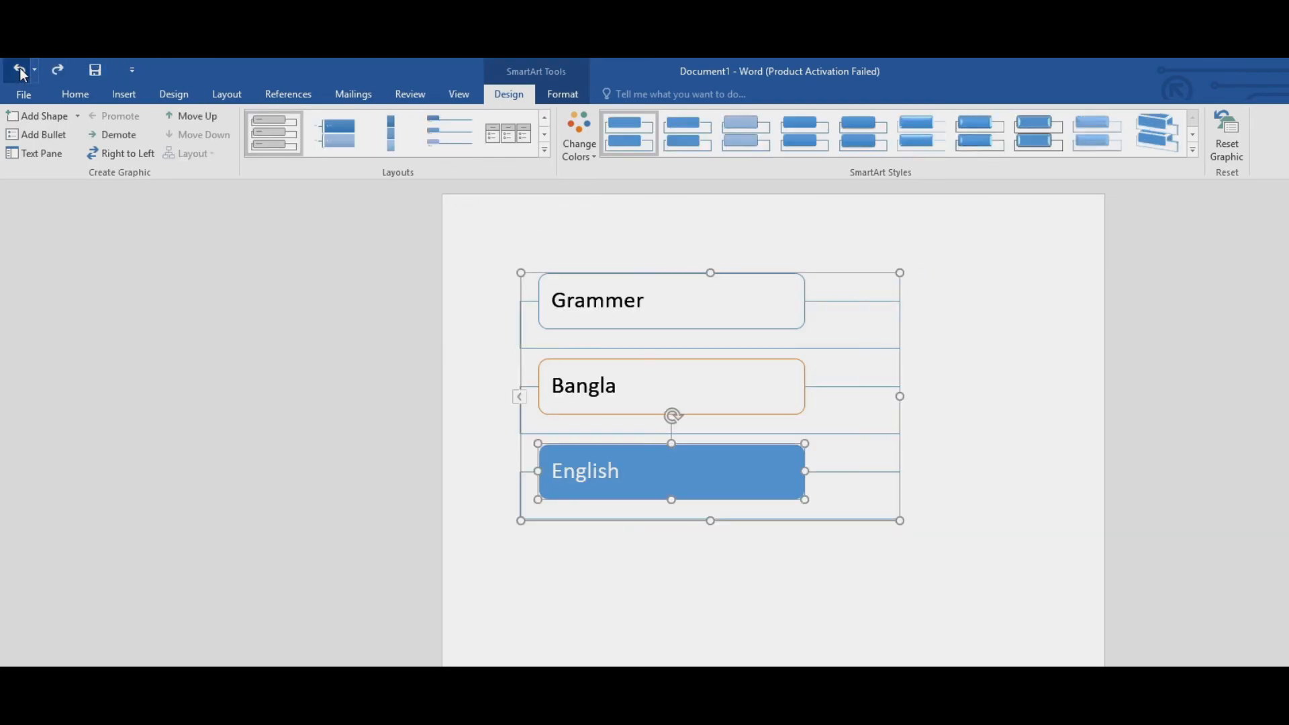
pyautogui.click(19, 68)
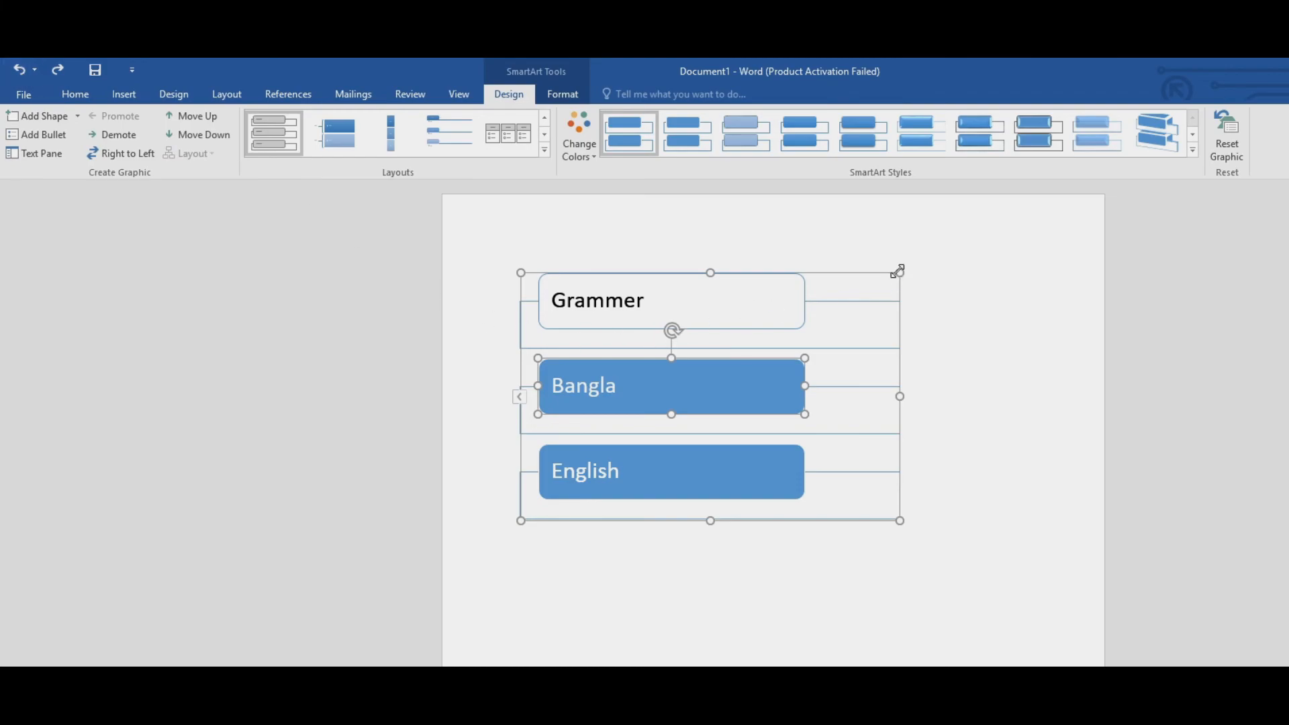
# - Delete the entire SmartArt list containing Grammer, Bangla and English from the page
pyautogui.click(864, 286)
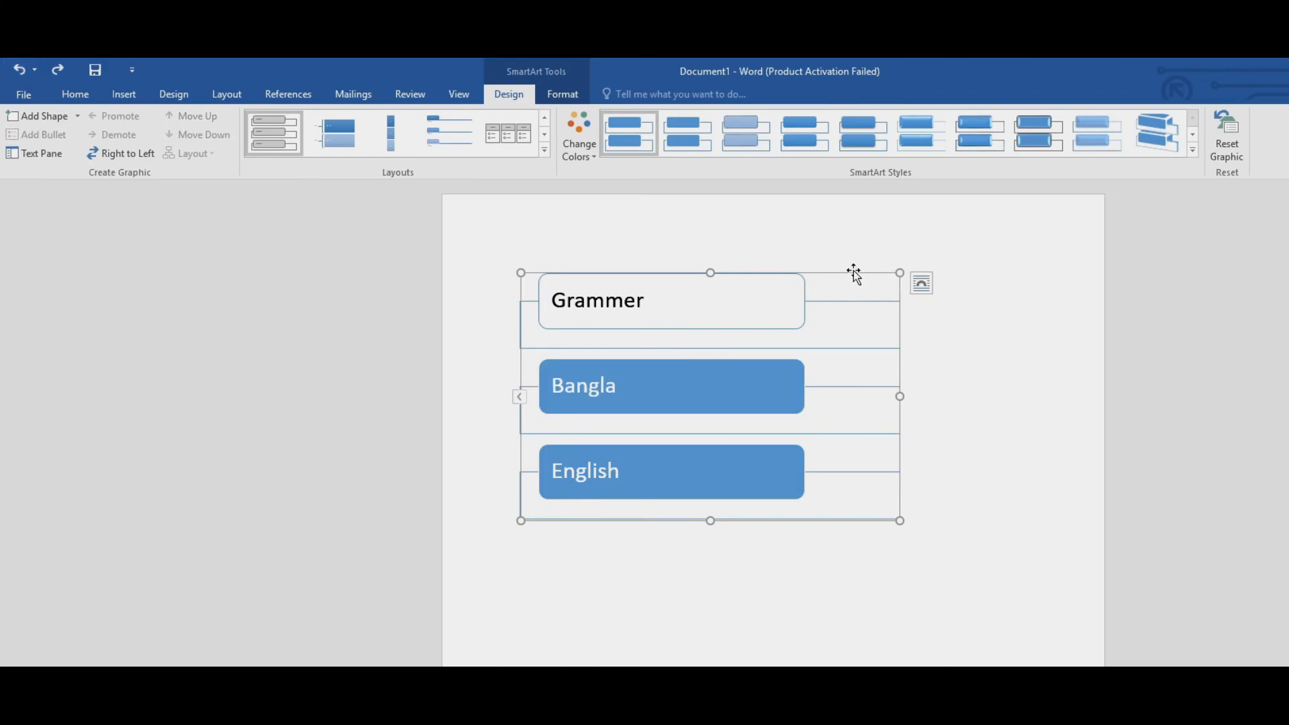
pyautogui.press('Delete')
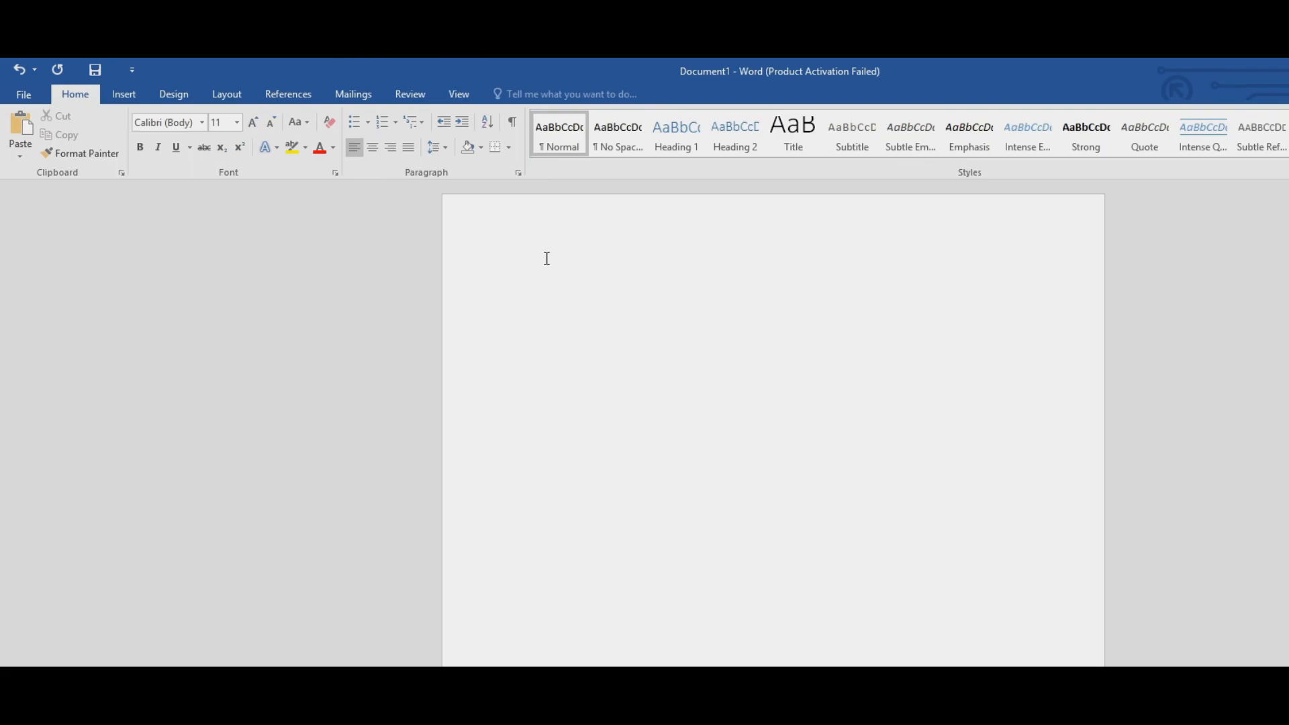